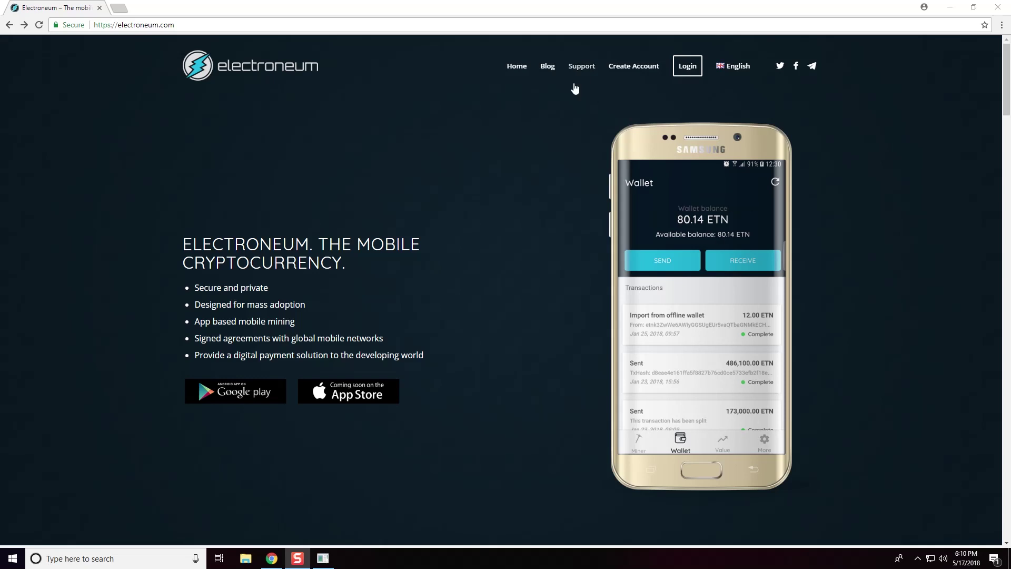
Step: Go to the Electroneum Blog and open the 'CRITICAL – Electroneum Network Upgrade' post about the v2.0 upgrade
left_click(547, 66)
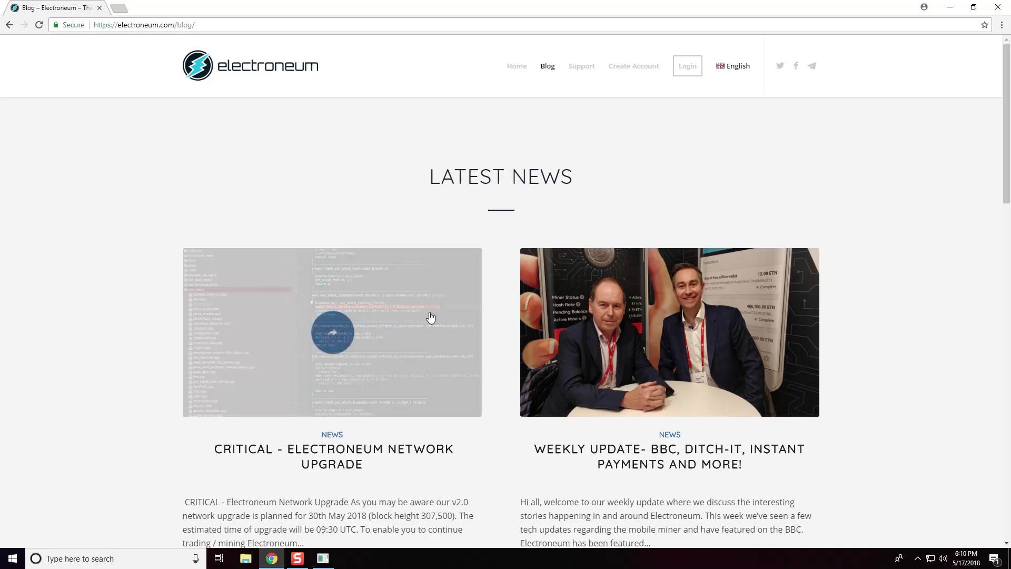
scroll(430, 317, "down", 1)
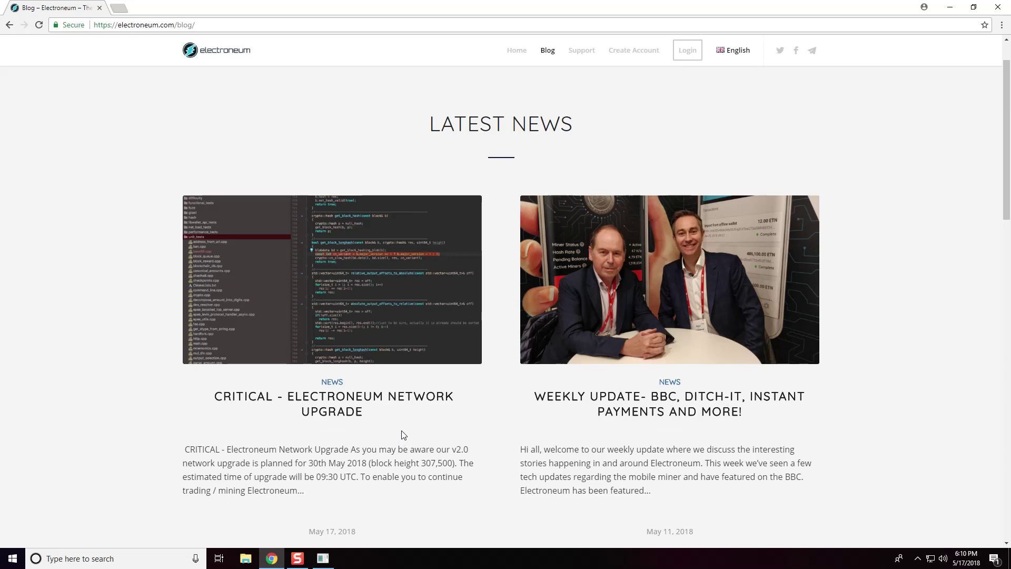
left_click(356, 399)
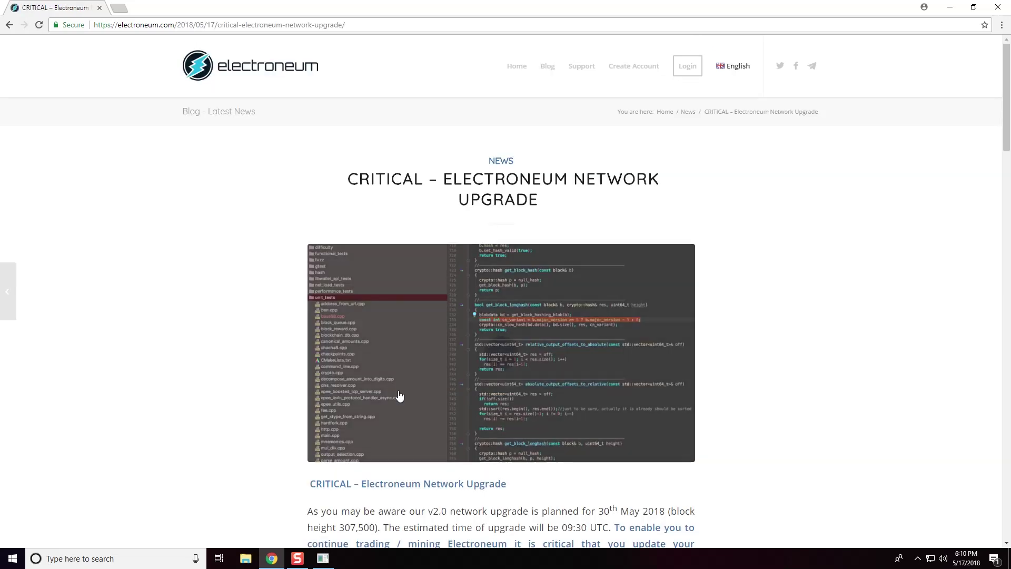
scroll(564, 369, "down", 1)
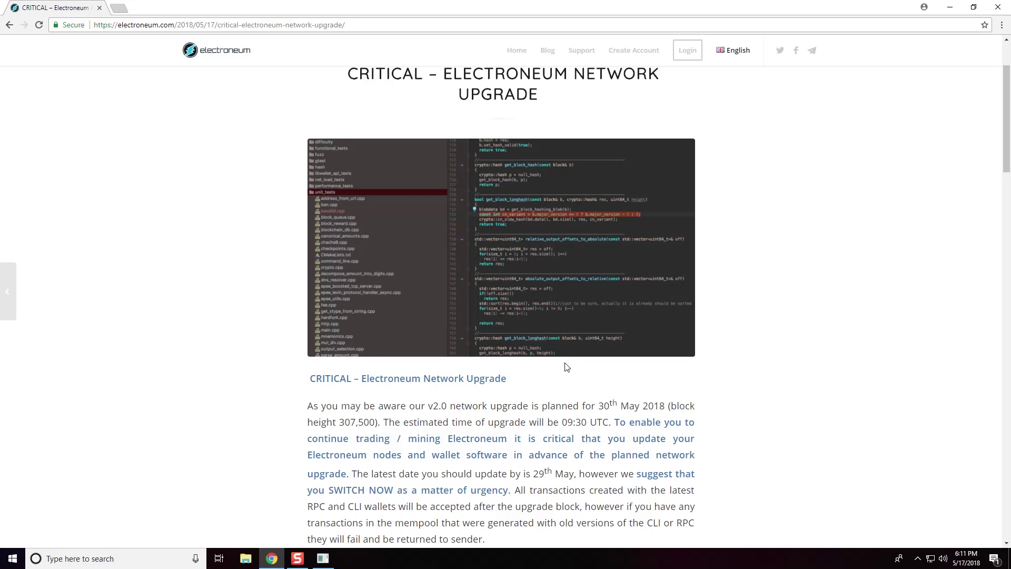
scroll(738, 401, "down", 2)
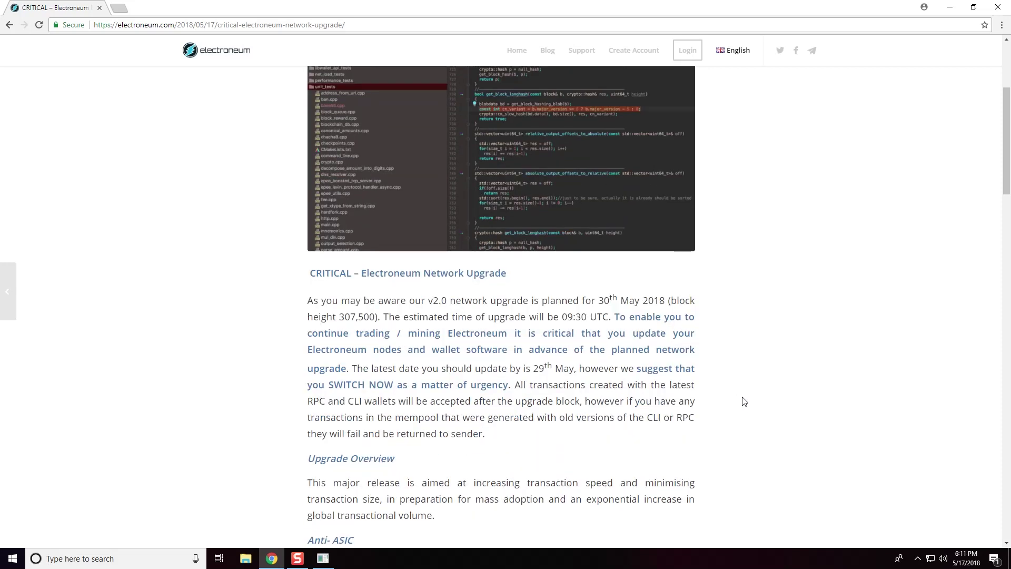
scroll(745, 401, "down", 1)
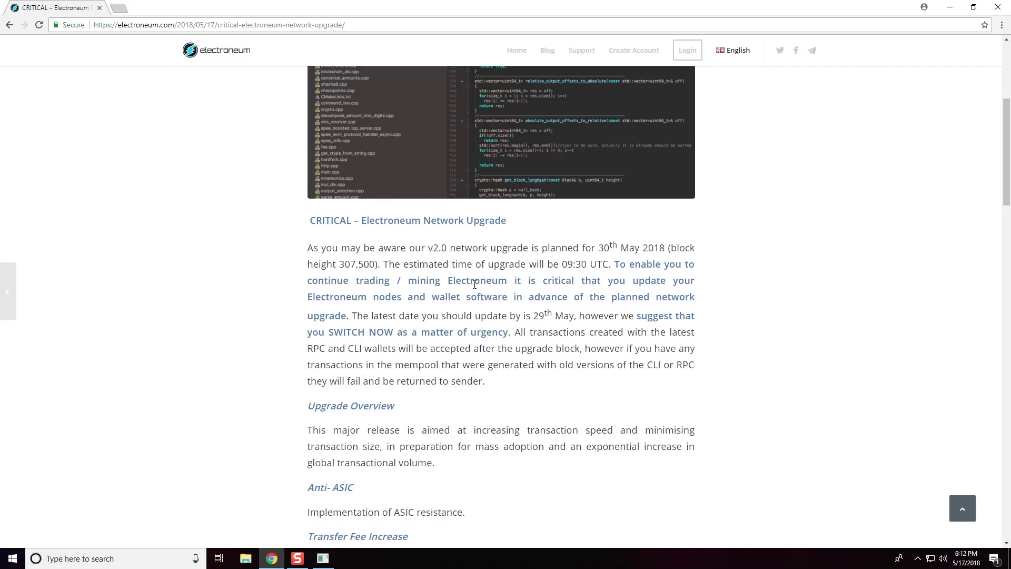
scroll(473, 304, "down", 2)
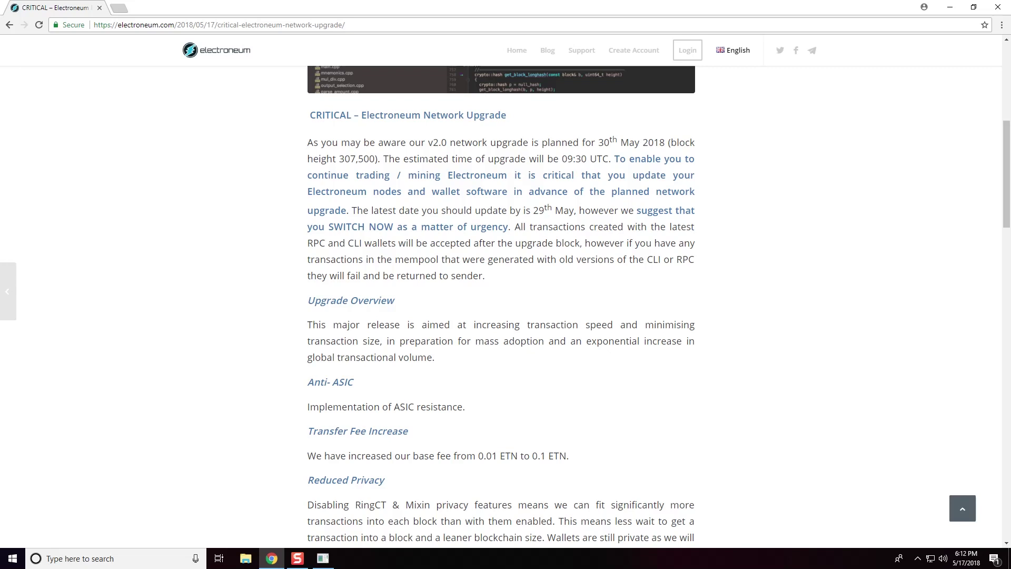
key("alt+p")
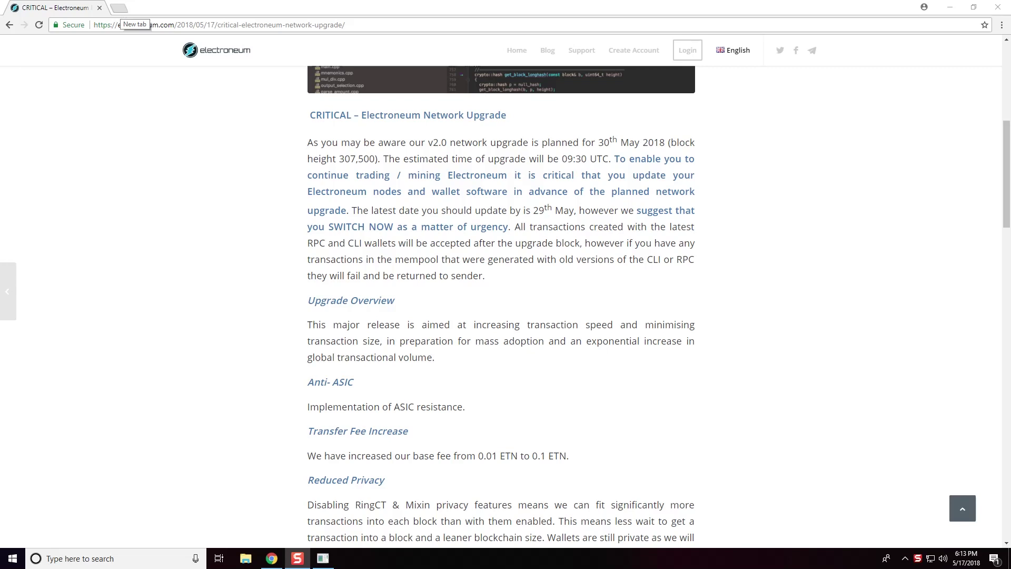
Step: Google 'electroneum hashvault' in a new Chrome tab
left_click(119, 7)
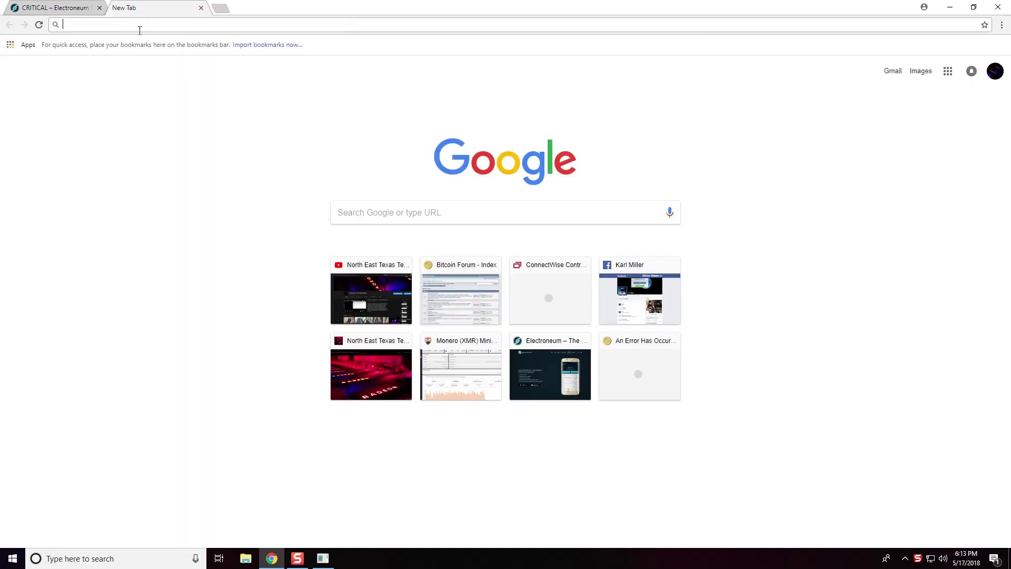
type("elec")
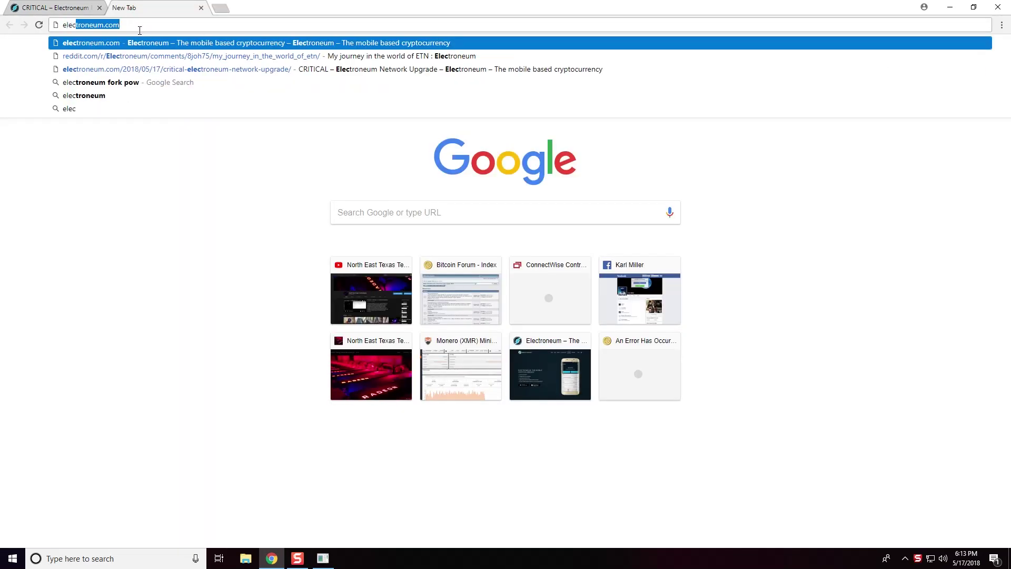
type("troneum ")
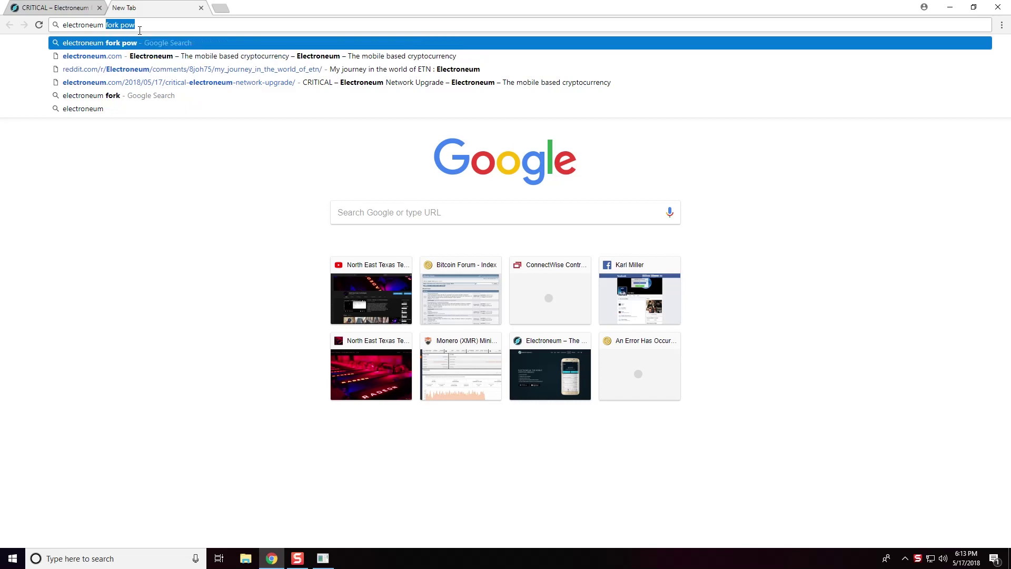
type("hashv")
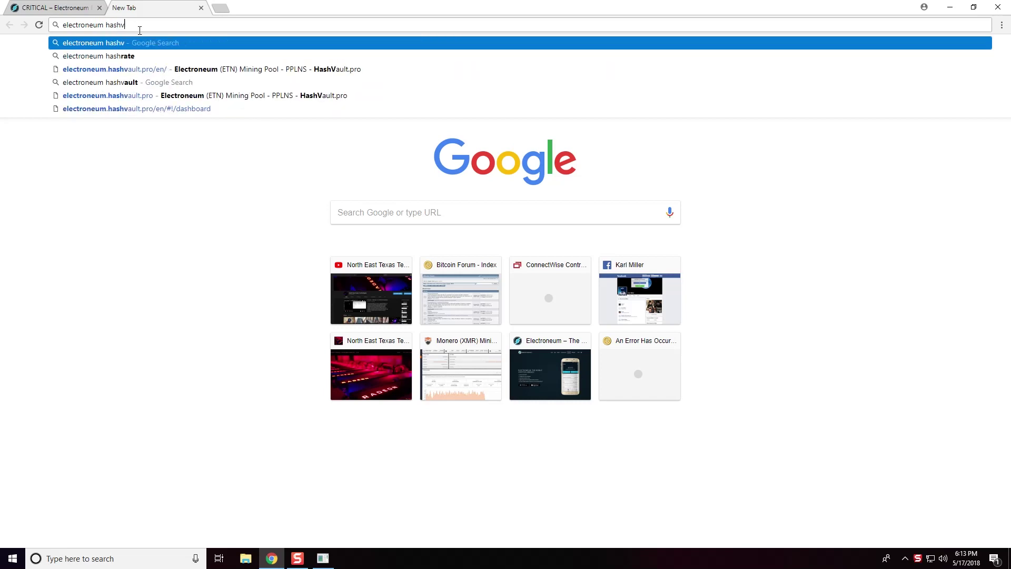
type("ault")
key("Return")
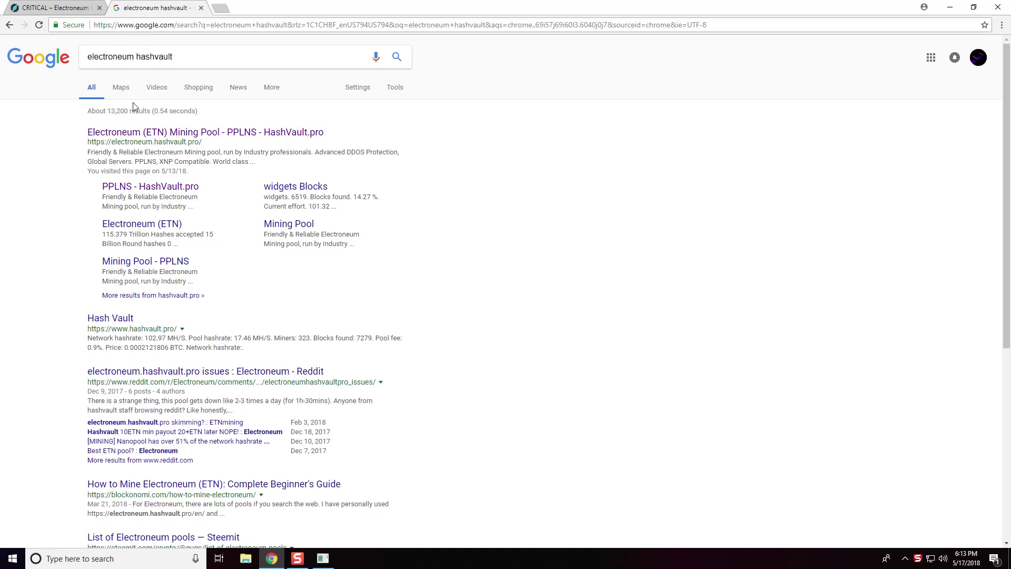
Step: Open the 'Electroneum (ETN) Mining Pool - PPLNS - HashVault.pro' search result
left_click(152, 134)
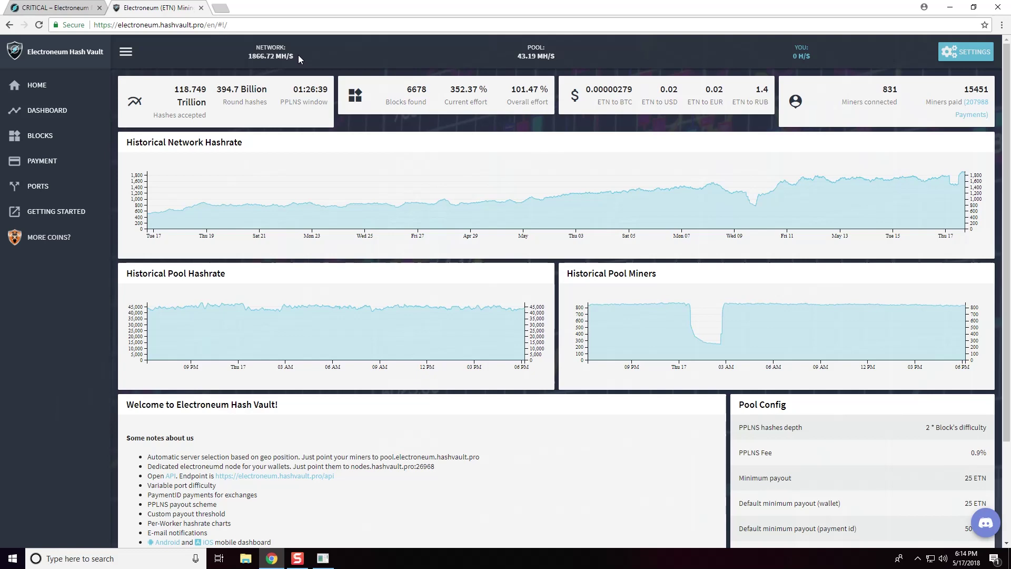
Step: Switch back to the upgrade article and scroll down to 'Ways to update your nodes'
left_click(61, 7)
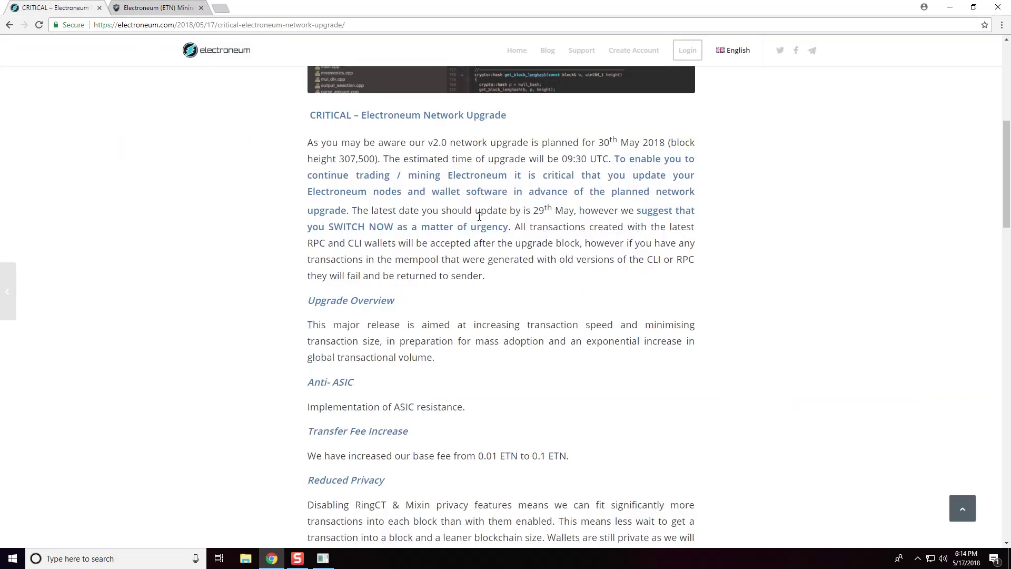
scroll(601, 248, "down", 5)
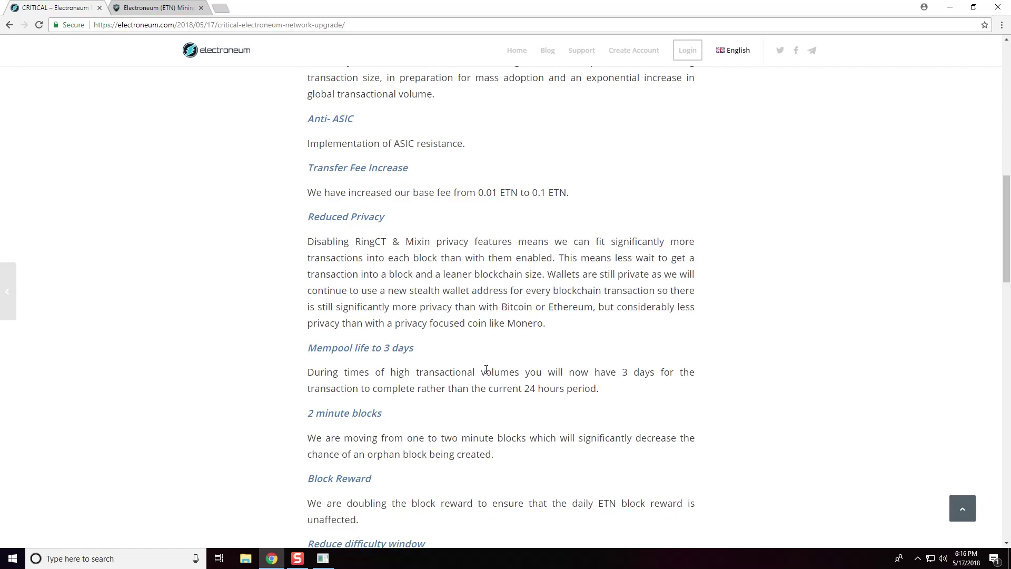
scroll(486, 369, "down", 3)
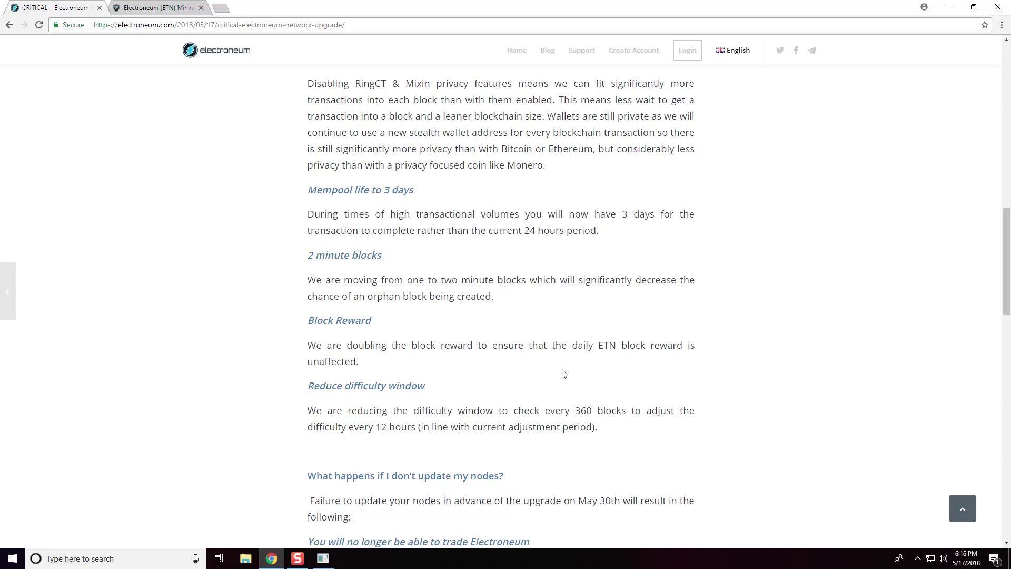
scroll(563, 374, "down", 3)
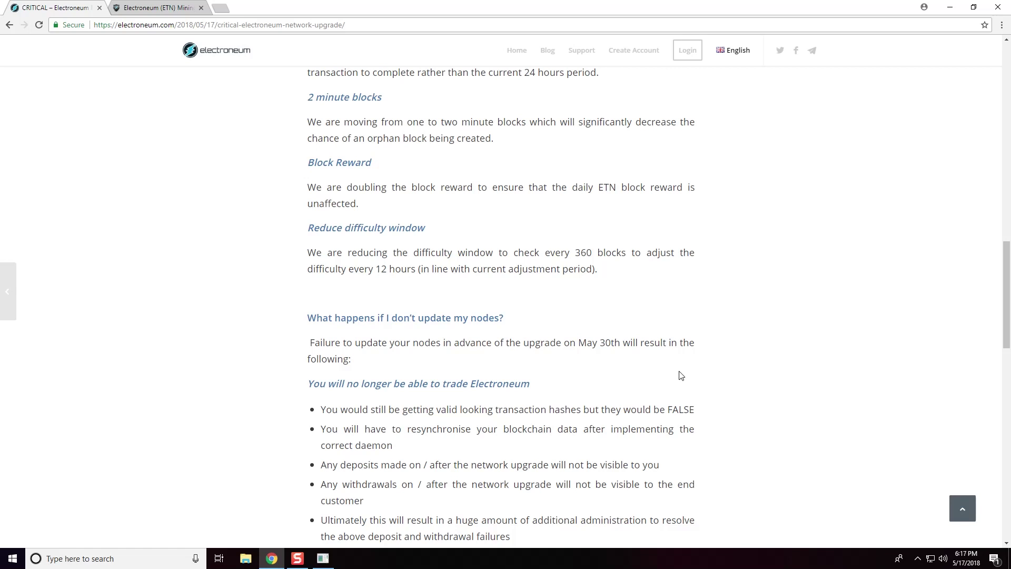
scroll(713, 373, "down", 1)
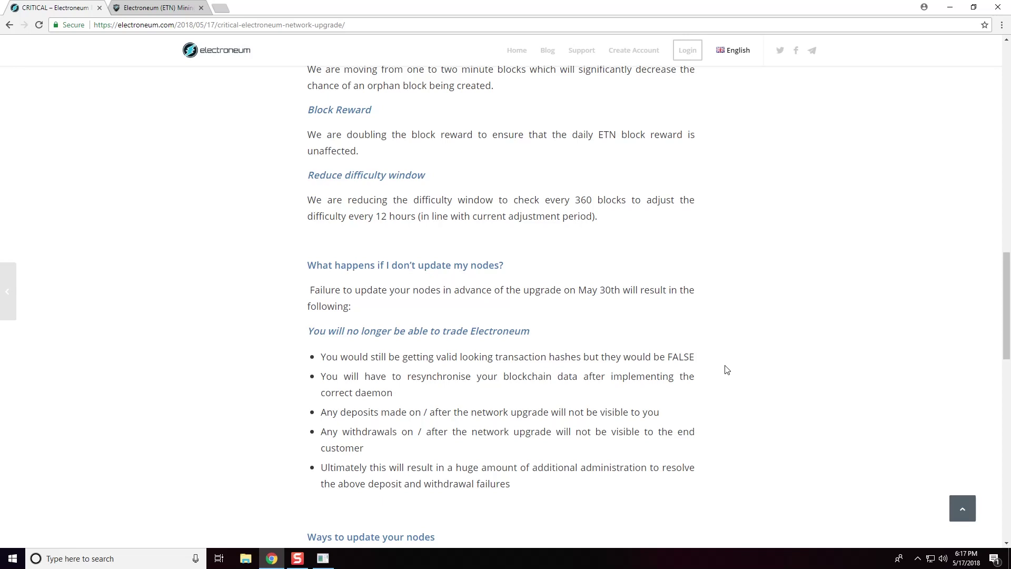
scroll(728, 370, "down", 1)
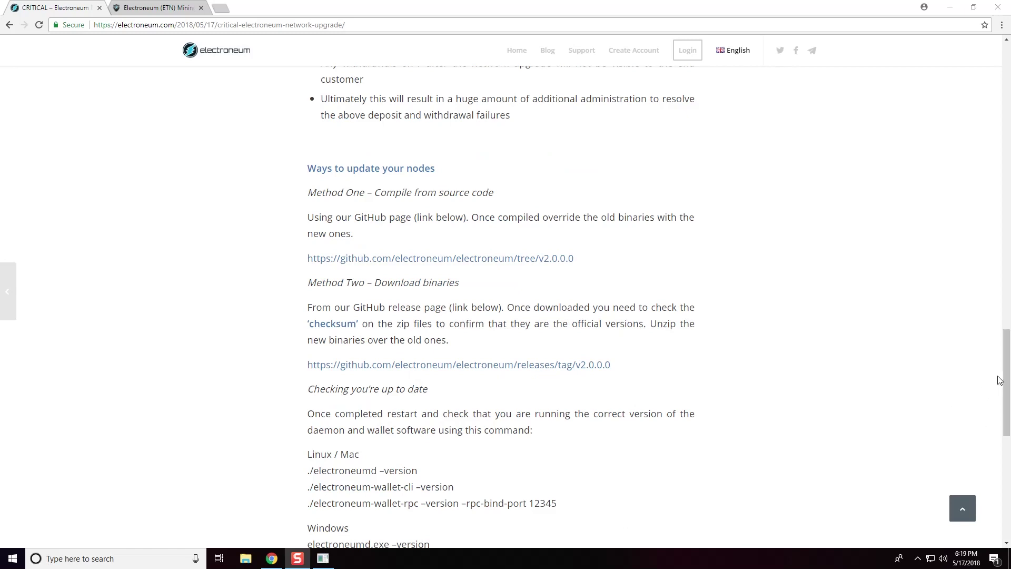
left_click_drag(1007, 381, 1008, 414)
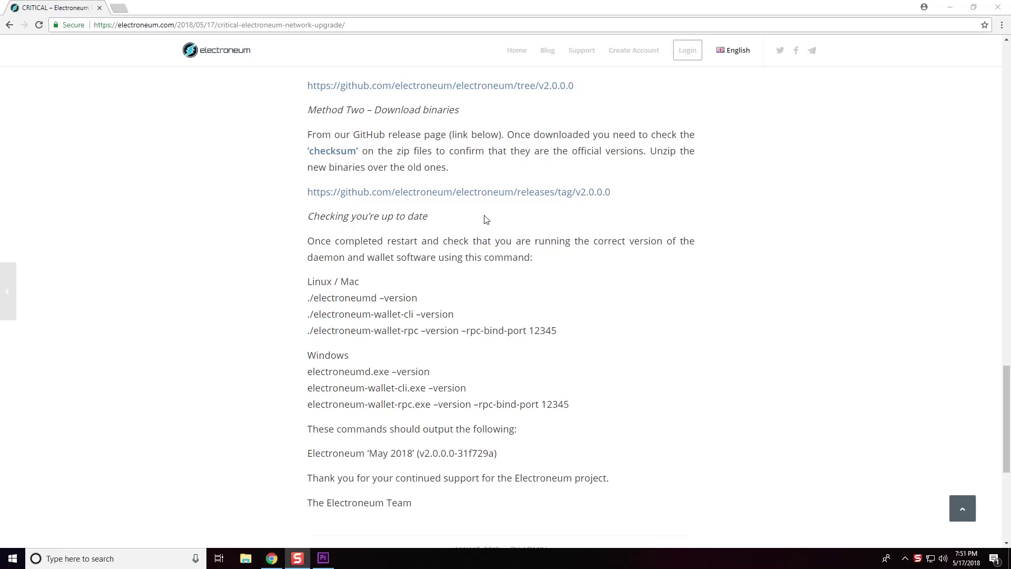
Step: Download electroneum-win-x64-v2.0.0.0.zip from the GitHub v2.0.0.0 release page
left_click(457, 196)
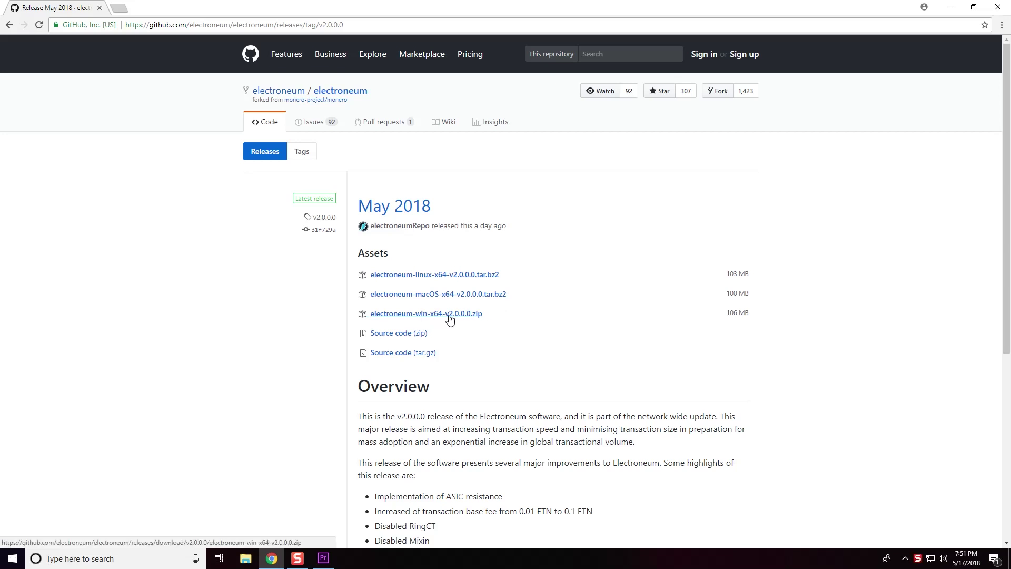
left_click(456, 315)
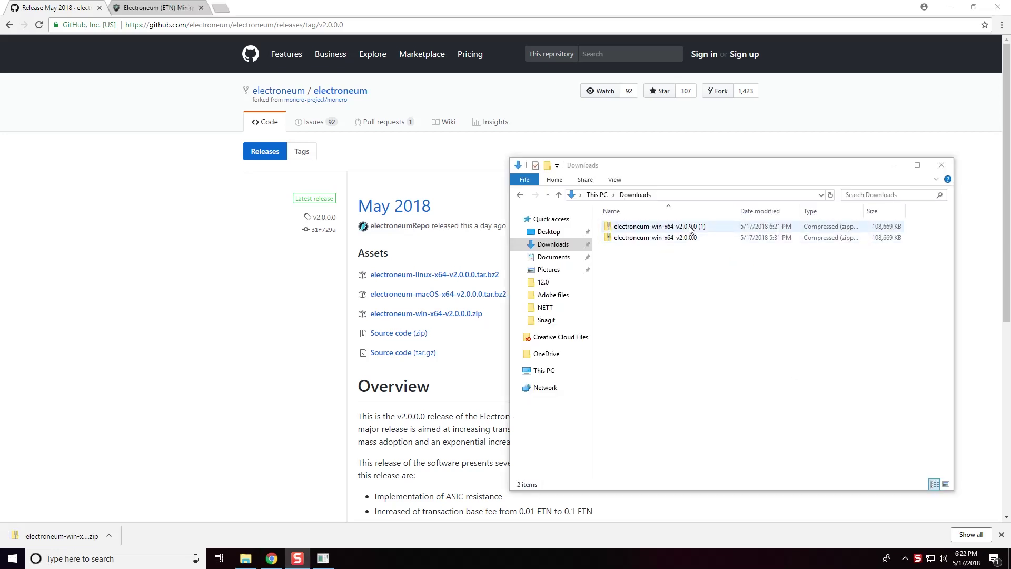
Step: Run Extract All on the electroneum-win-x64 zip, with This PC > Desktop as the destination
left_click(691, 228)
right_click(690, 228)
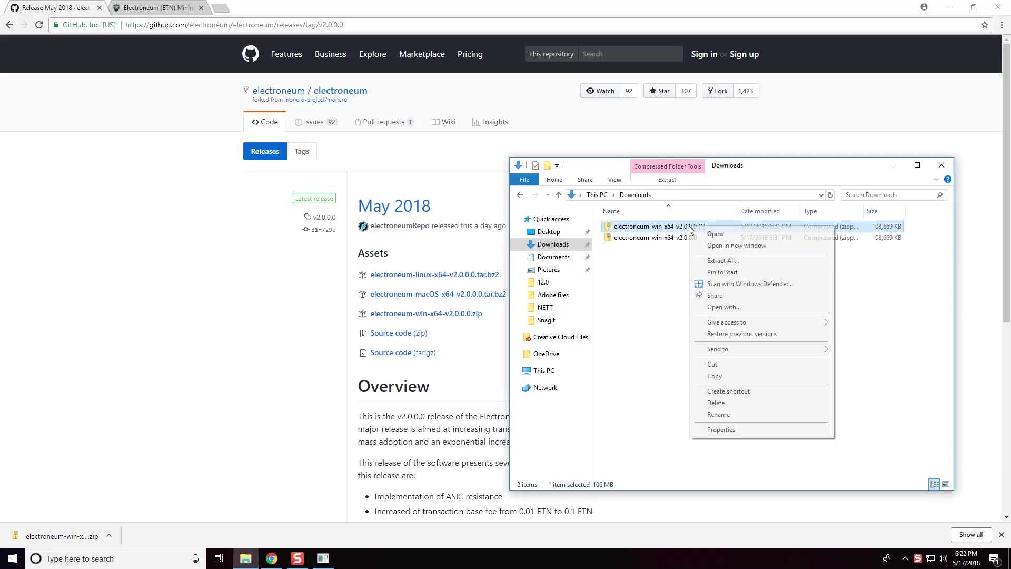
left_click(716, 261)
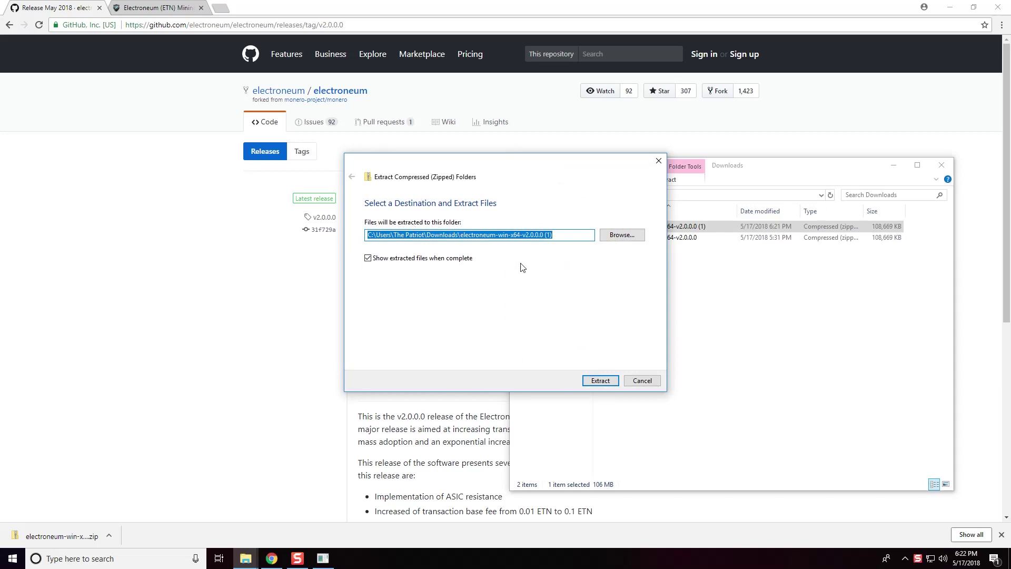
left_click(615, 235)
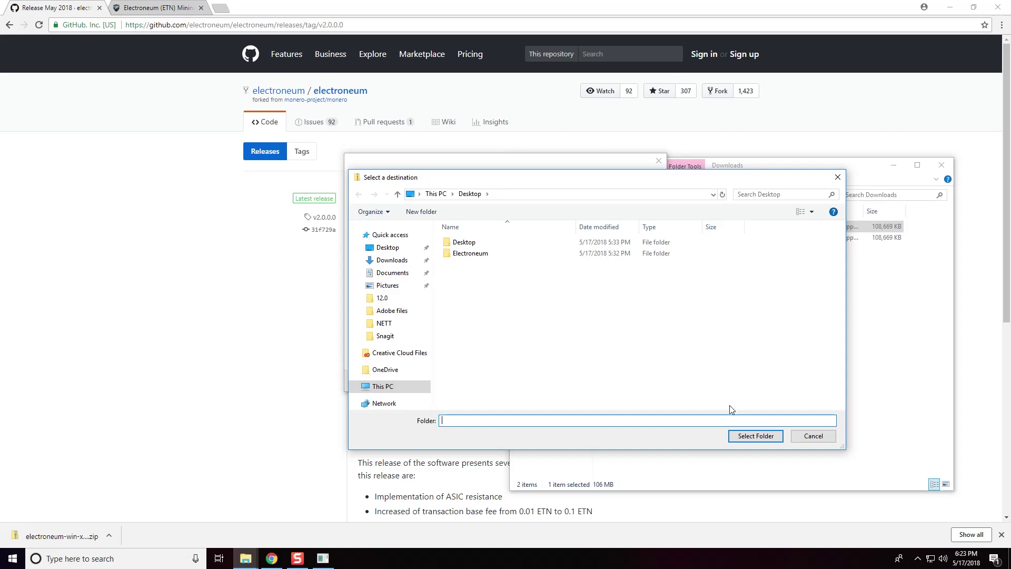
left_click(755, 437)
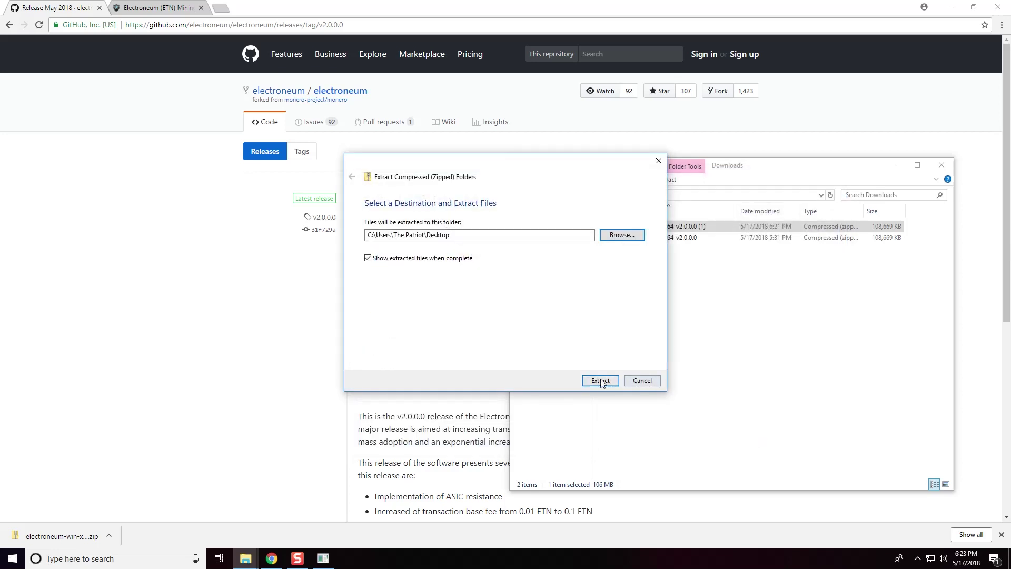
Step: Extract the zip's files to the Desktop, close both Explorer windows and minimize Chrome
left_click(600, 381)
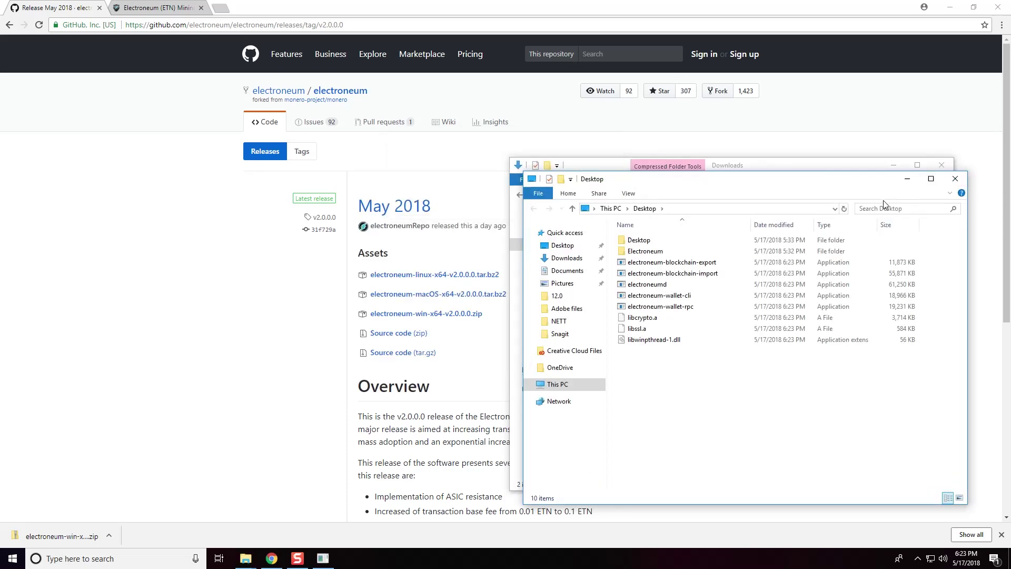
left_click(954, 180)
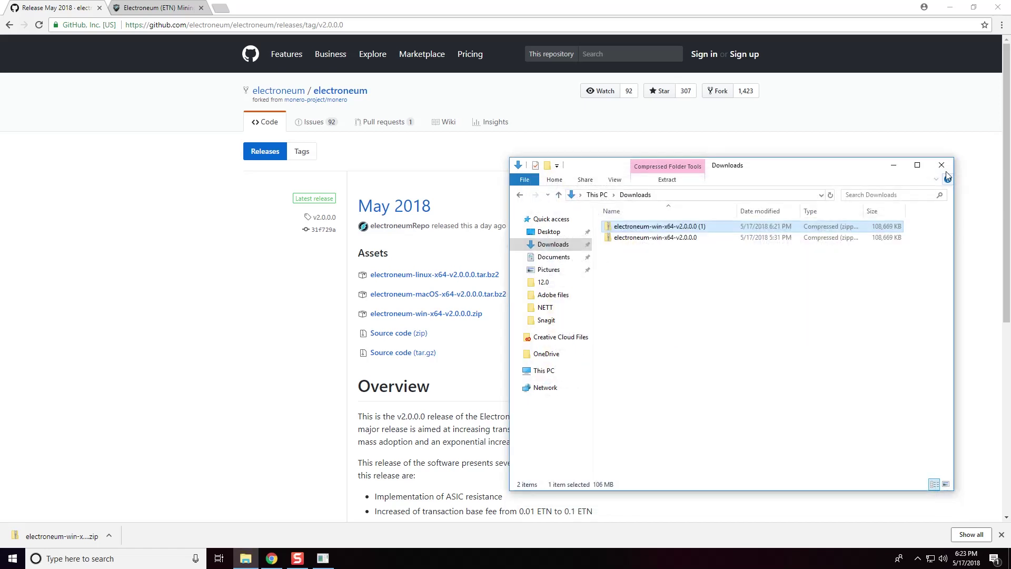
left_click(942, 165)
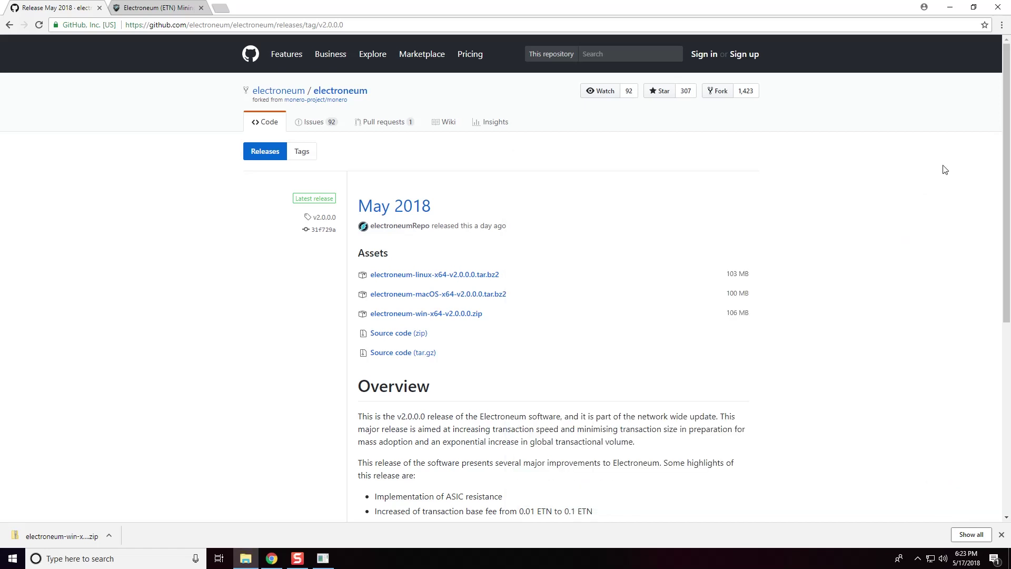
left_click(950, 7)
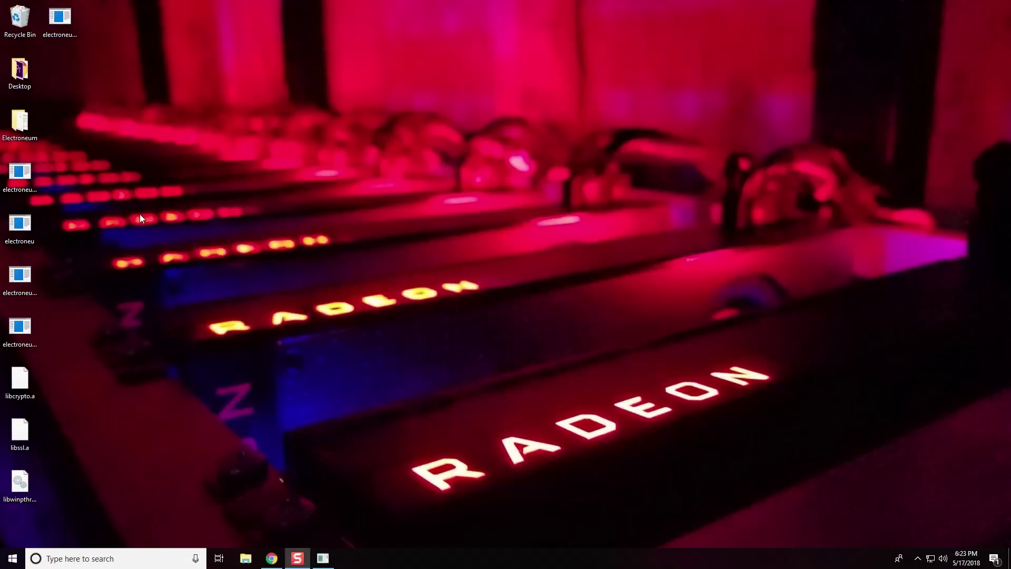
Step: Create a new desktop folder named 'YouTube'
right_click(266, 201)
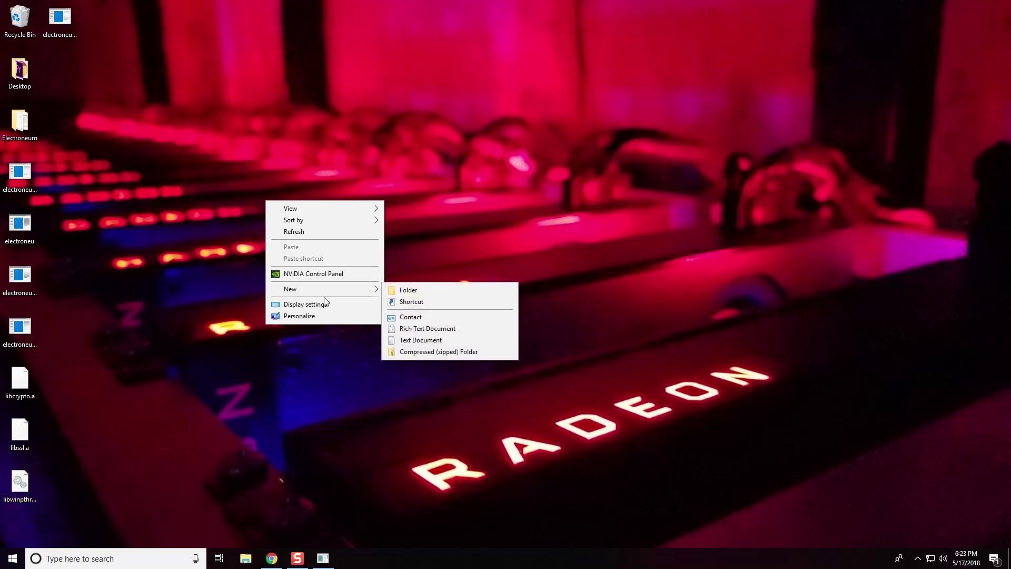
left_click(409, 290)
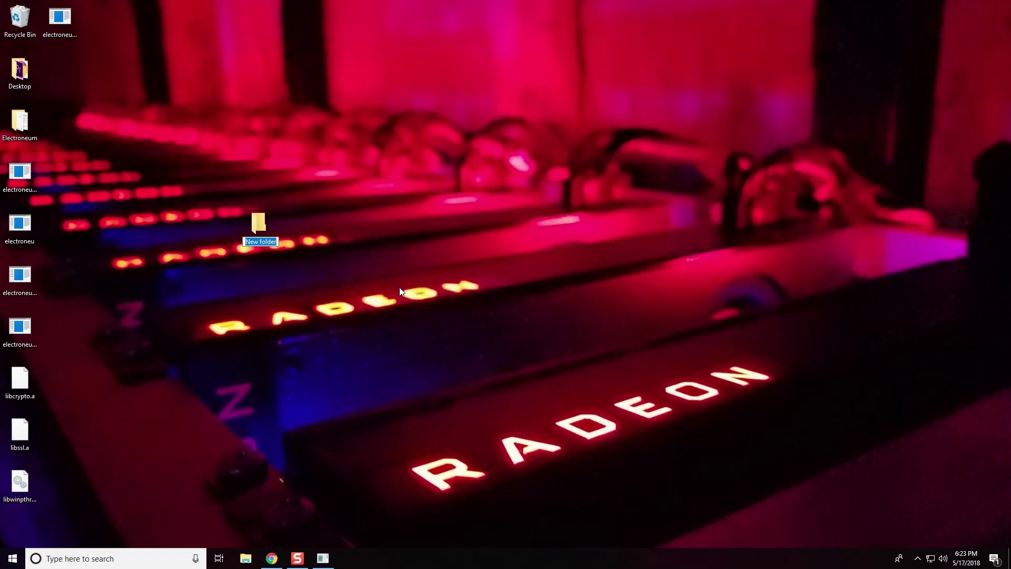
type("YouTube")
key("Return")
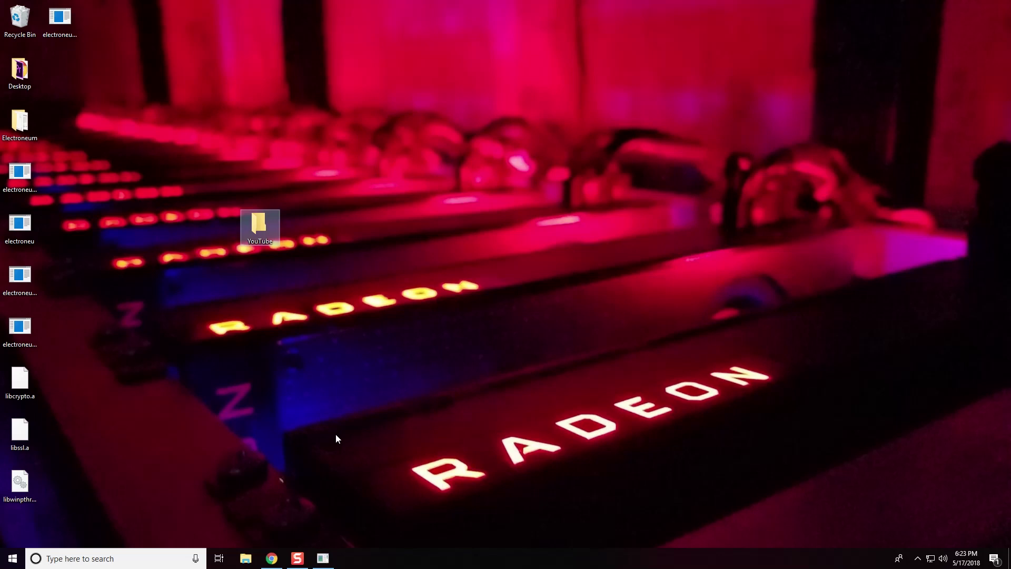
Step: Drag all eight extracted electroneum files into the YouTube folder
left_click_drag(72, 25, 271, 223)
left_click_drag(56, 195, 2, 505)
left_click_drag(15, 281, 254, 229)
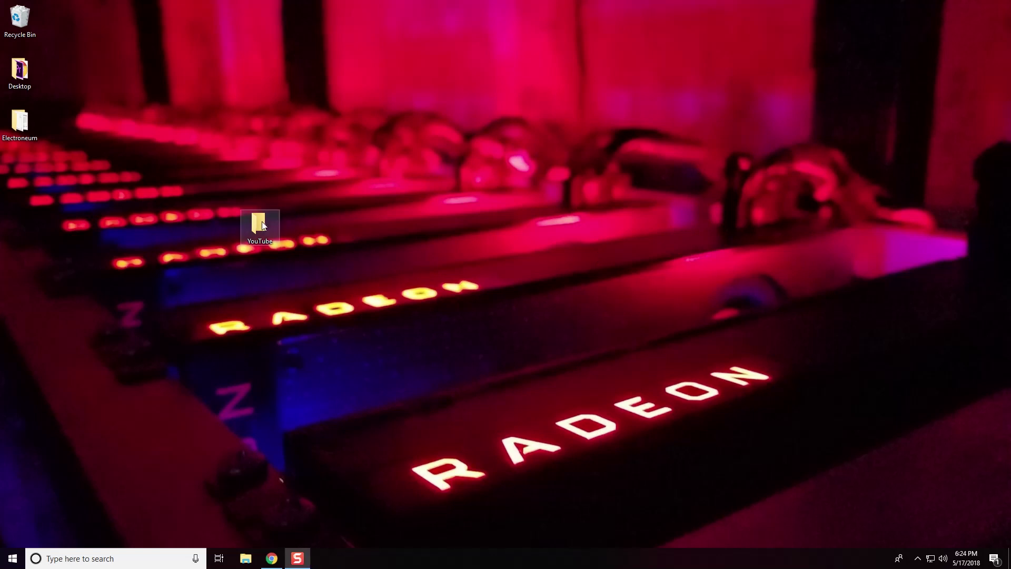
Step: Open the YouTube folder and launch electroneumd from its file list
double_click(261, 225)
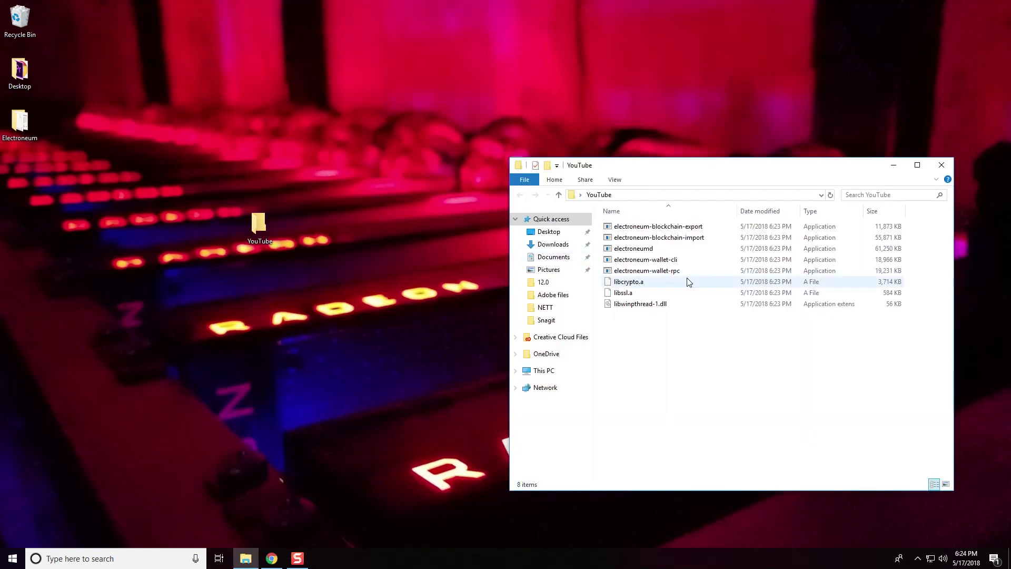
left_click_drag(918, 330, 614, 222)
left_click(643, 352)
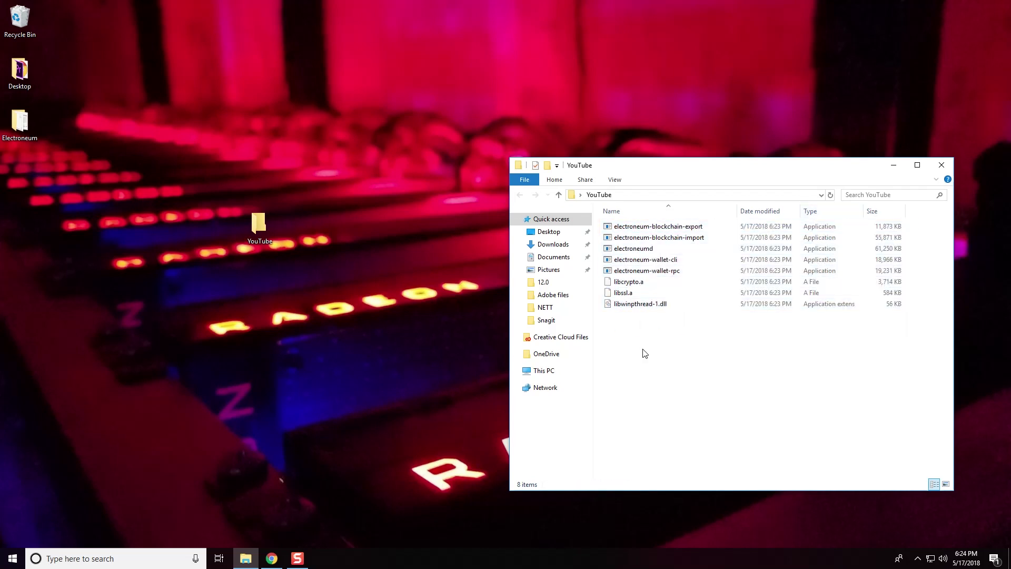
double_click(668, 249)
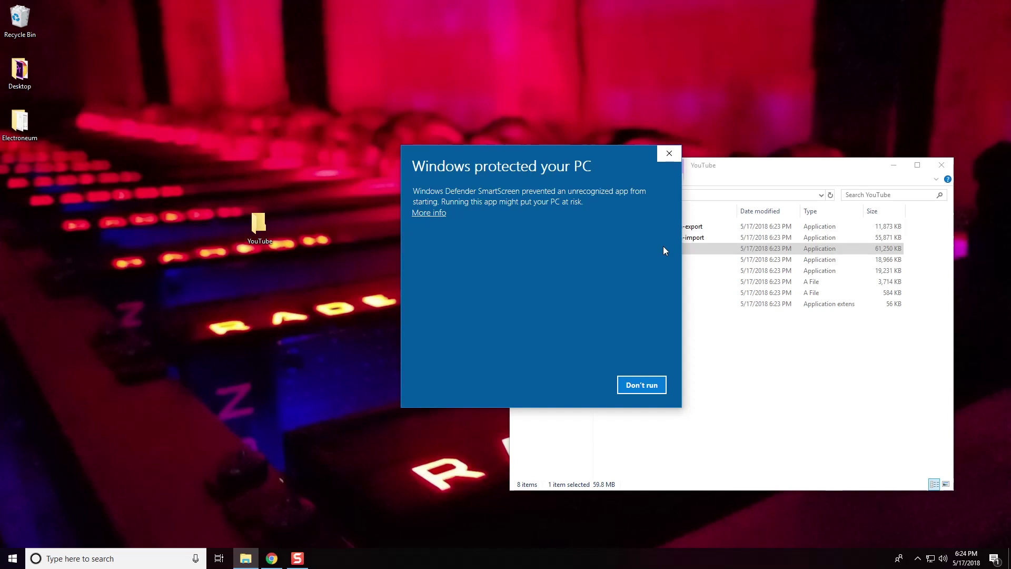
Step: Use SmartScreen's More info and Run anyway to start electroneumd.exe
left_click(428, 213)
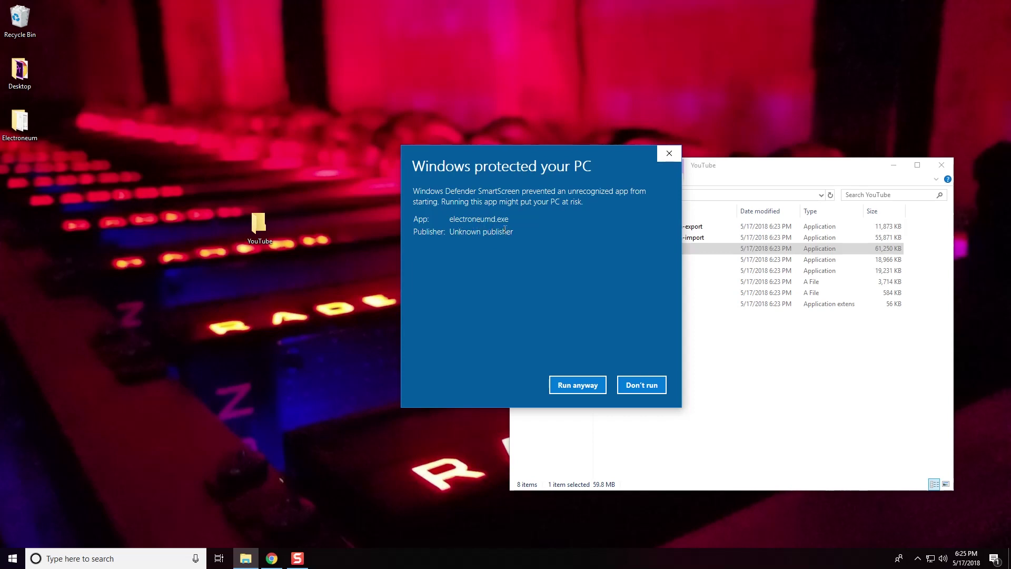
left_click(573, 386)
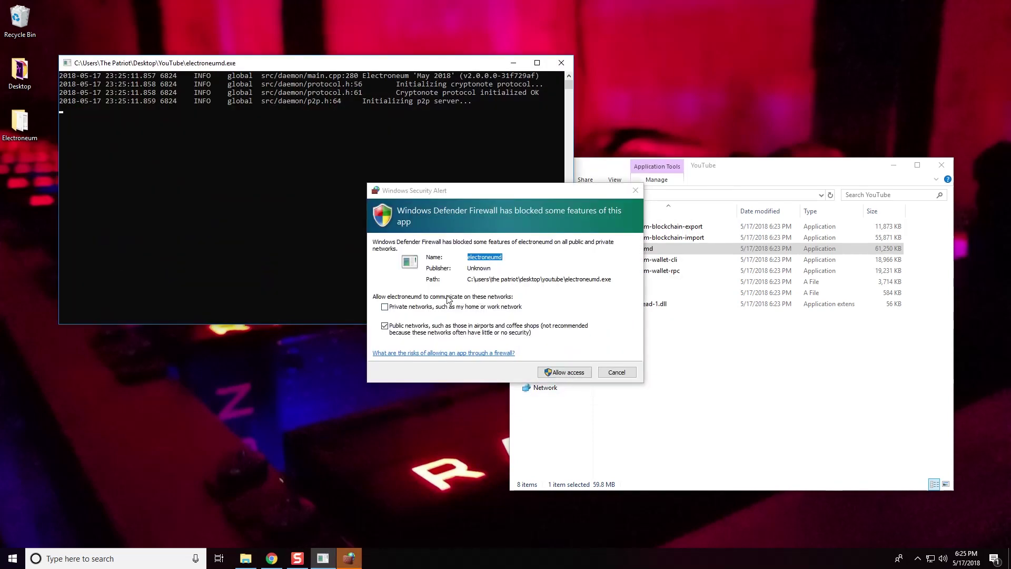
Step: Allow electroneumd through the firewall on private networks only, then enlarge the console to read the sync log
left_click(386, 308)
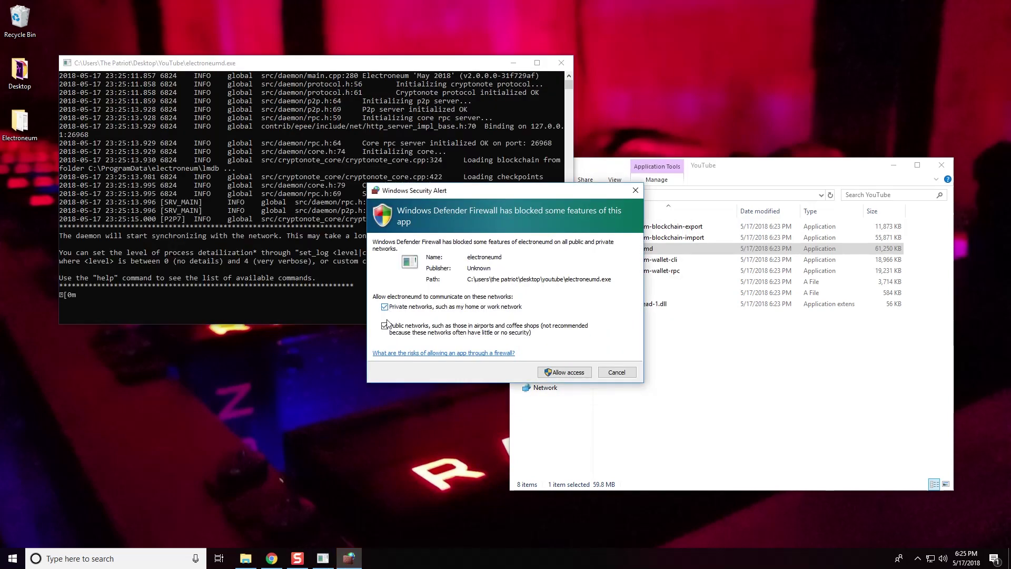
left_click(385, 326)
left_click(579, 375)
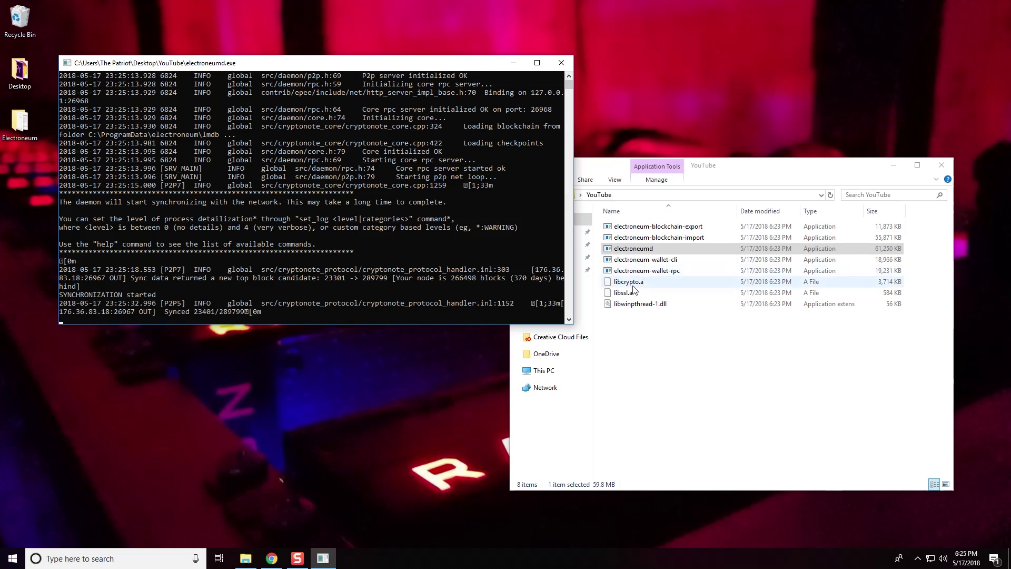
left_click(546, 63)
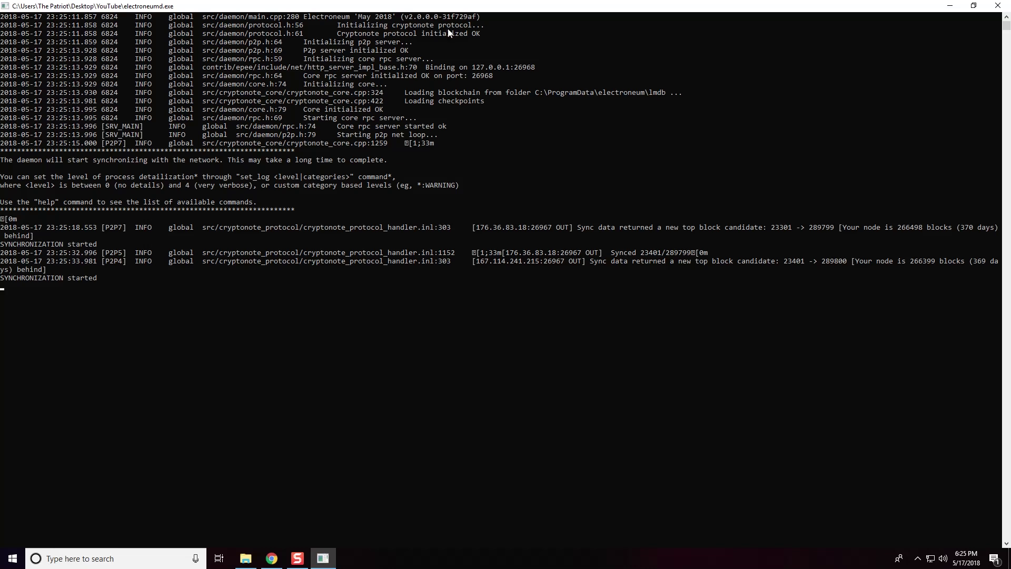
left_click(403, 17)
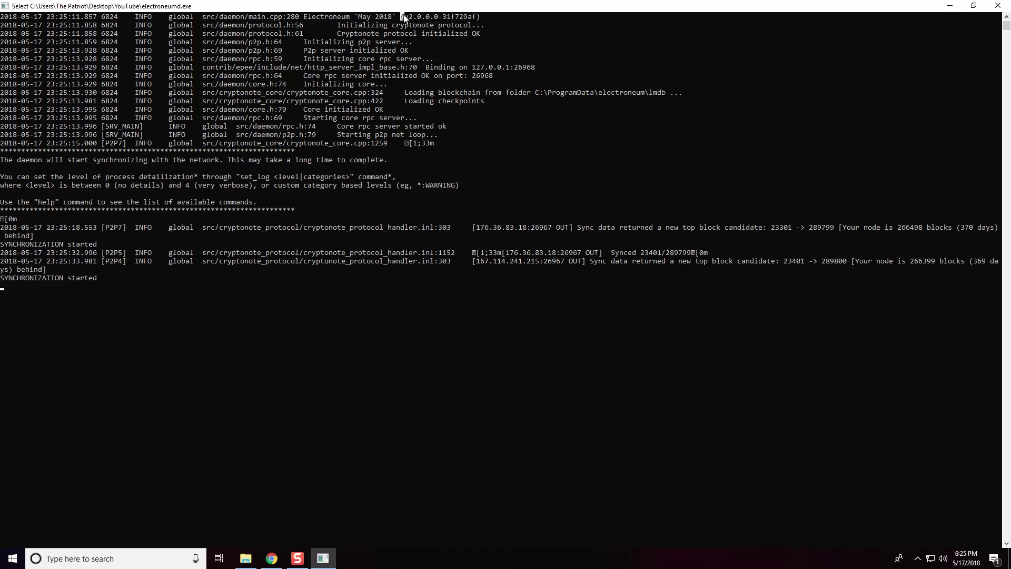
left_click_drag(358, 17, 443, 23)
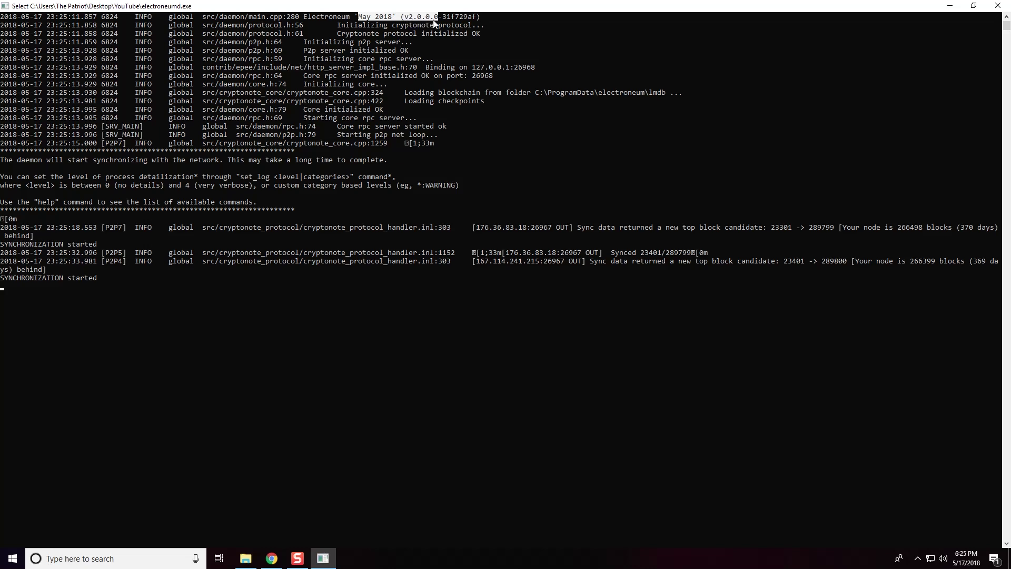
left_click(415, 144)
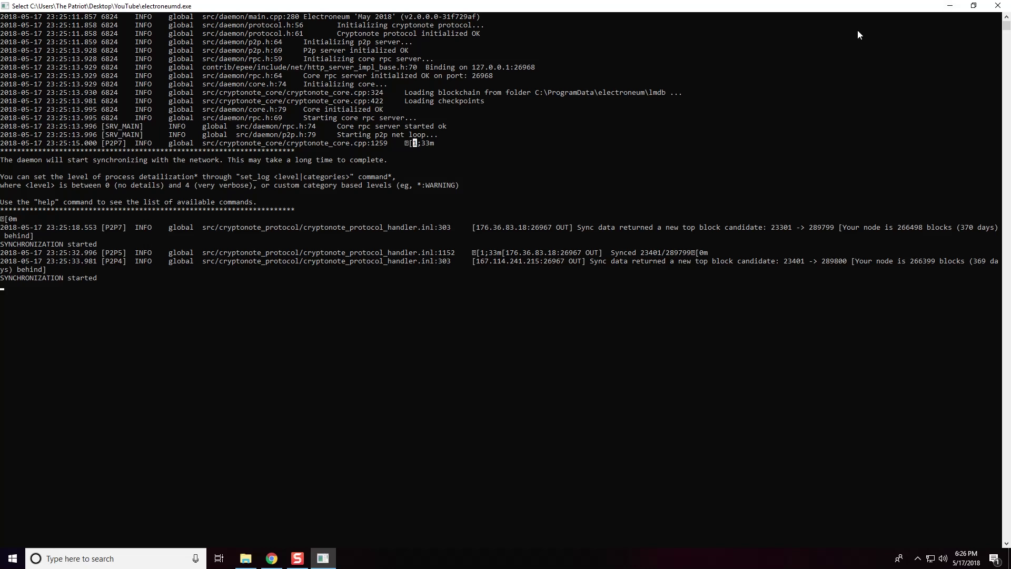
left_click(948, 6)
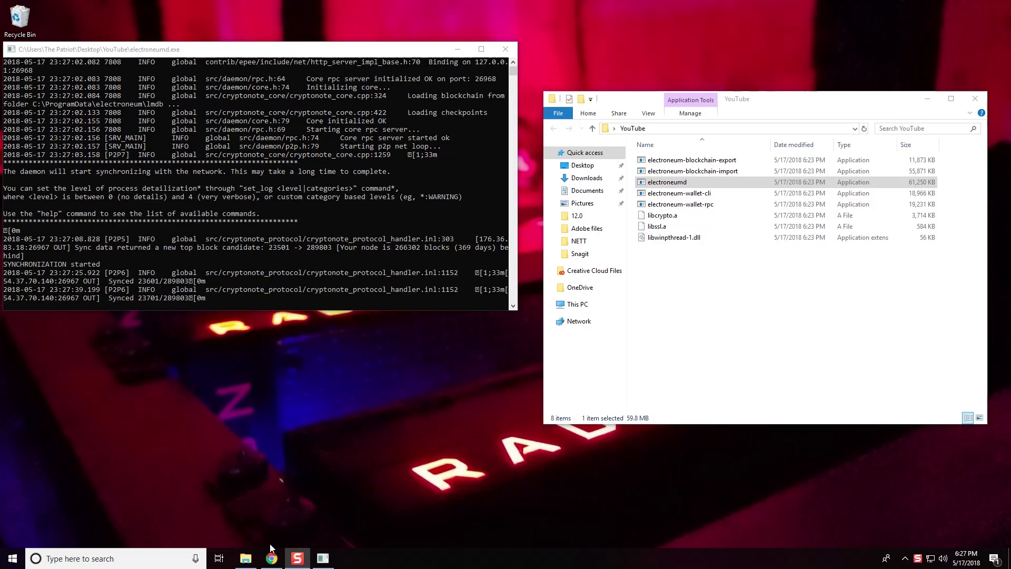
left_click(271, 557)
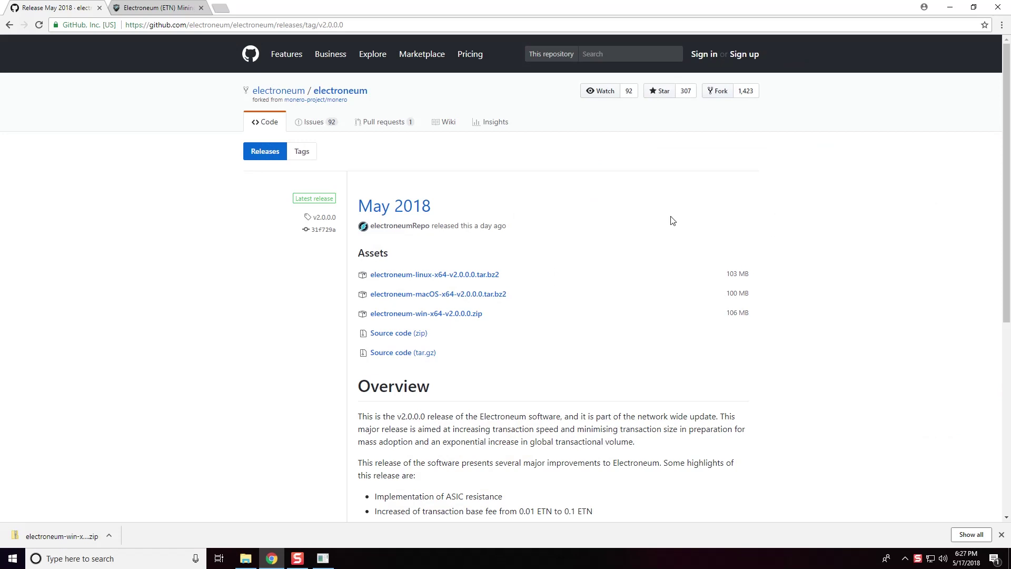
Step: In a new tab, Google 'electronuem offline wallet' and open the Electroneum paper wallet generator result
left_click(226, 9)
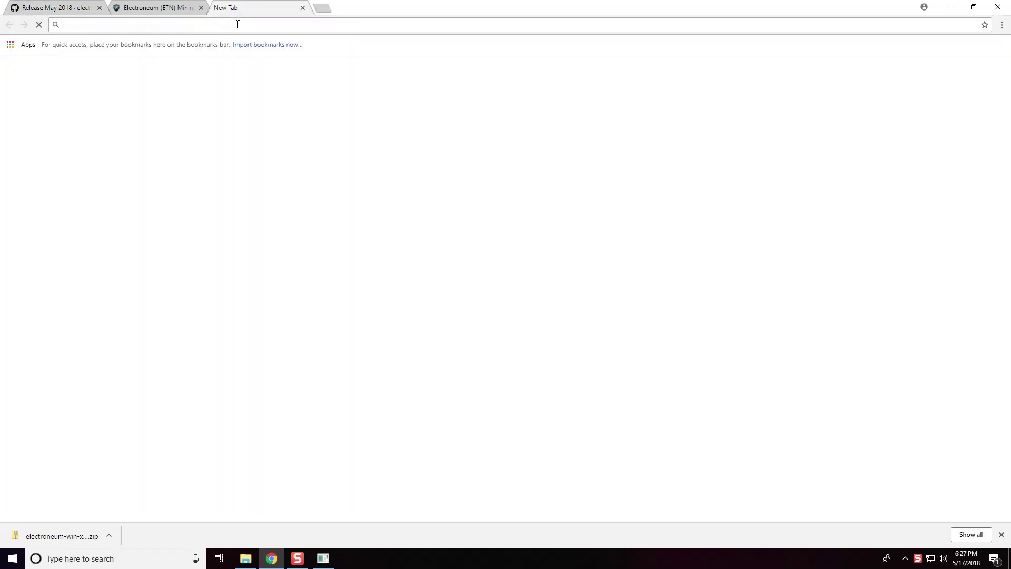
type("electr")
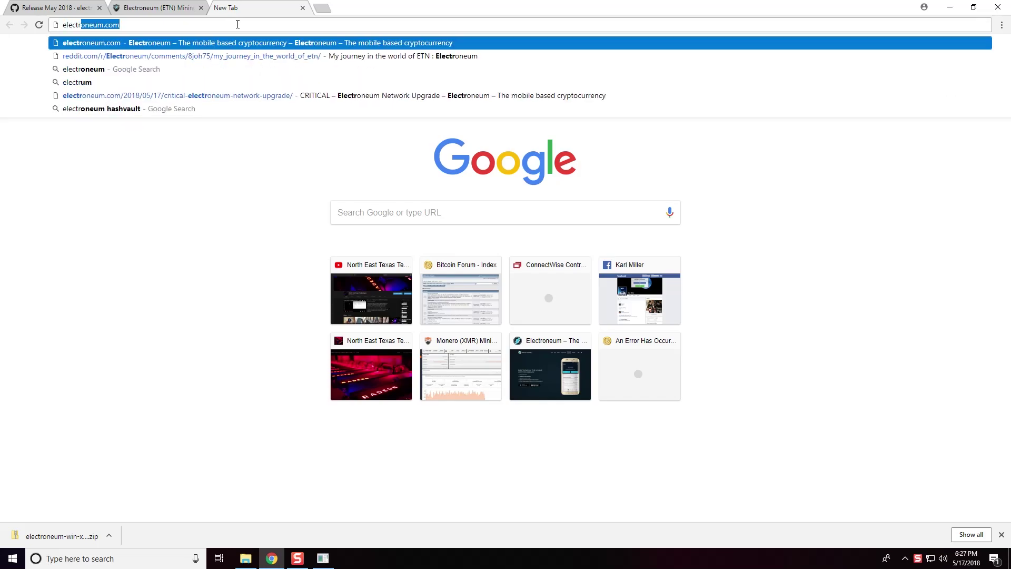
type("onuem ")
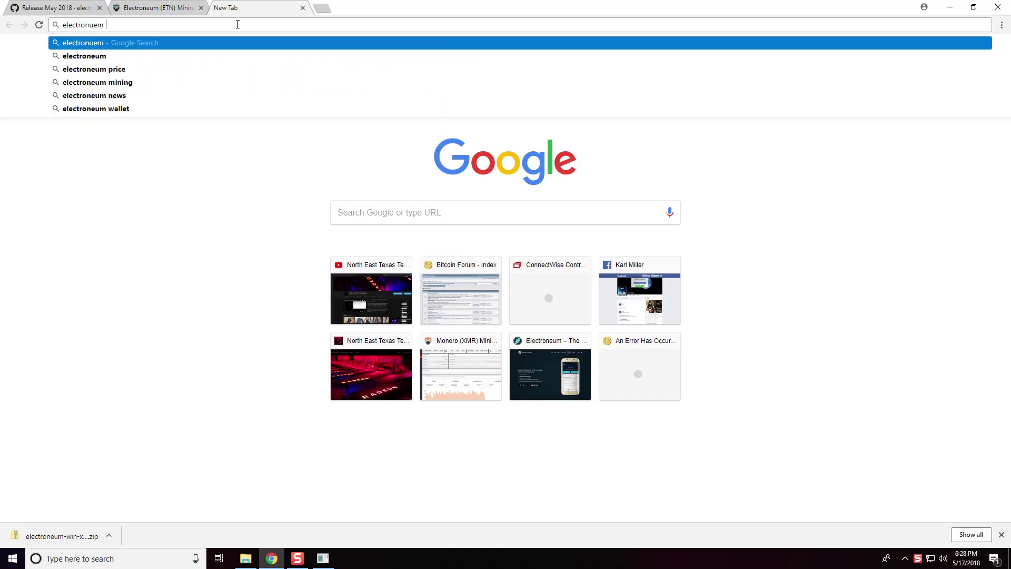
type("offlin")
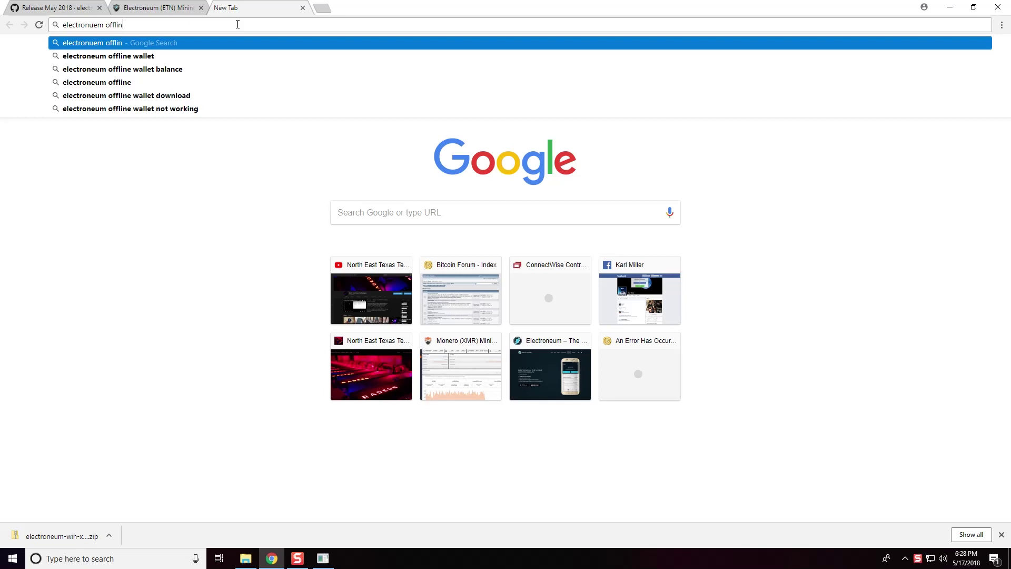
type("e wallet")
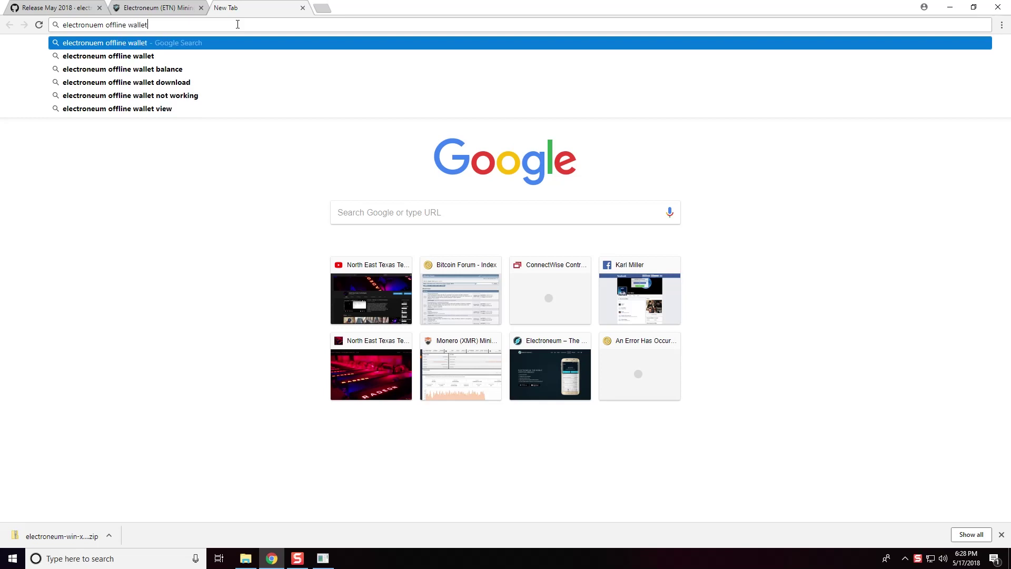
key("Return")
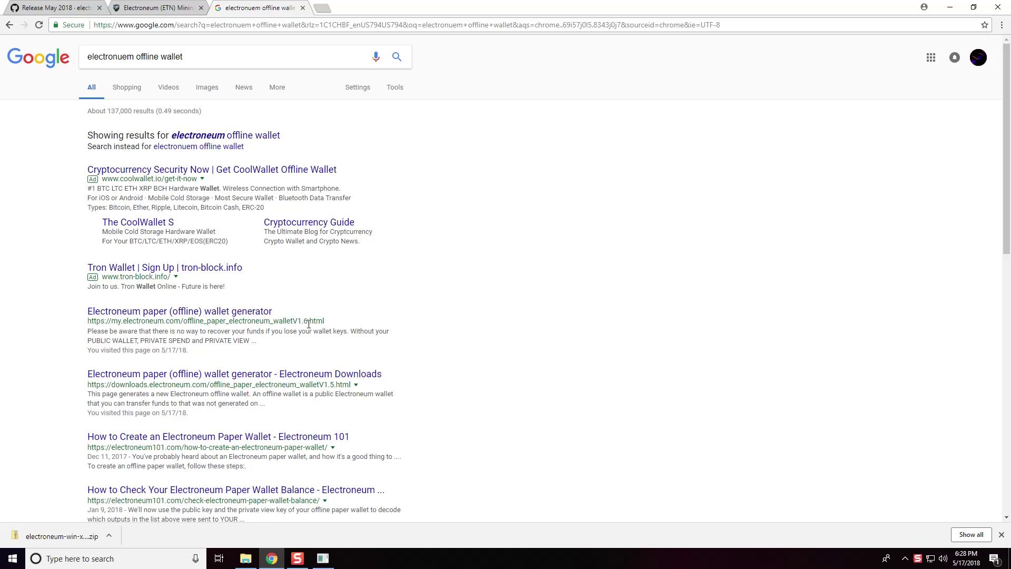
left_click(254, 315)
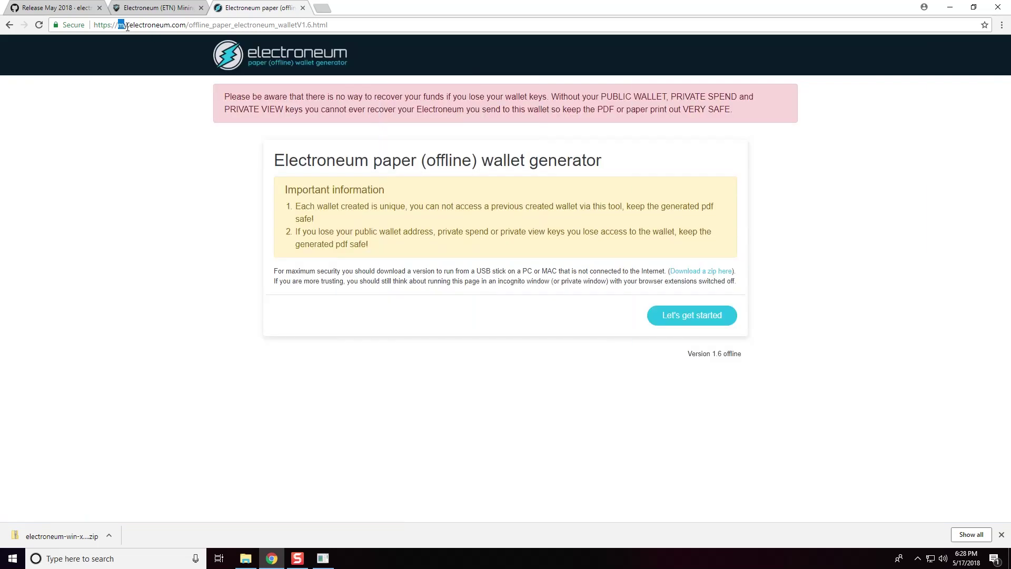
Step: Highlight the my.electroneum.com domain in the address bar while the generator page loads
left_click_drag(118, 25, 186, 25)
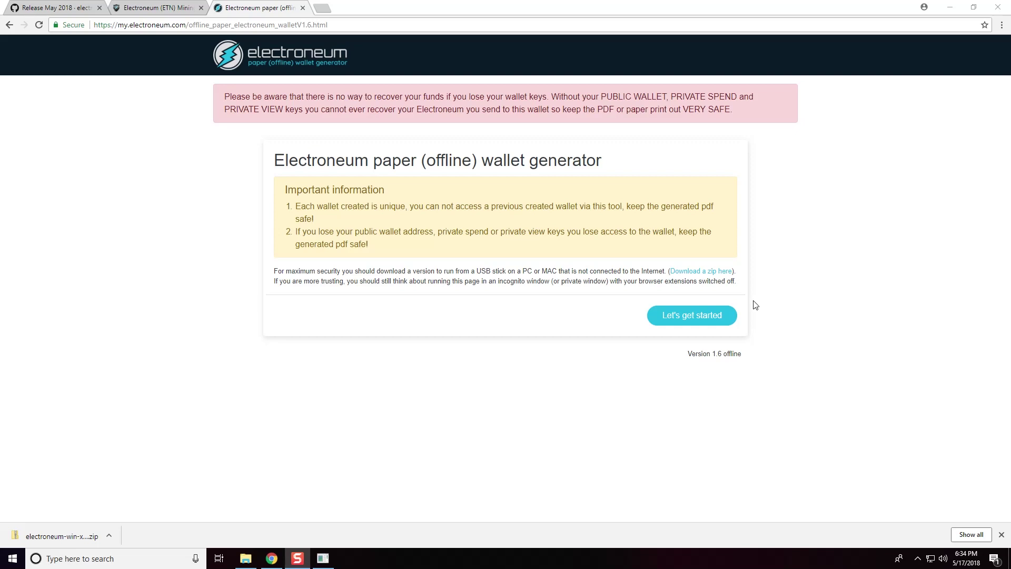
Step: Generate a new paper wallet and save it as Electroneum_Offline_Wallet.pdf
left_click(695, 314)
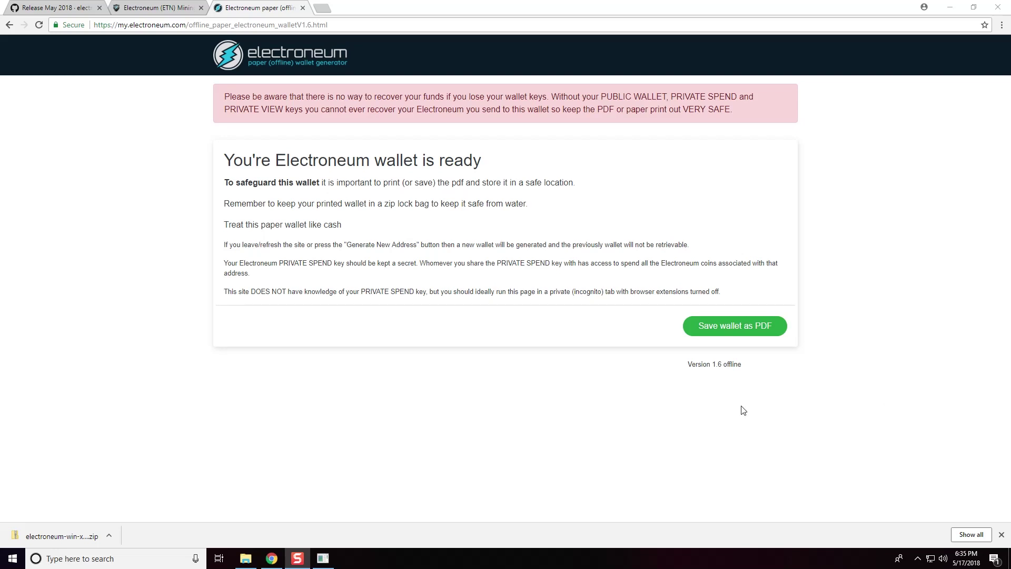
left_click(761, 333)
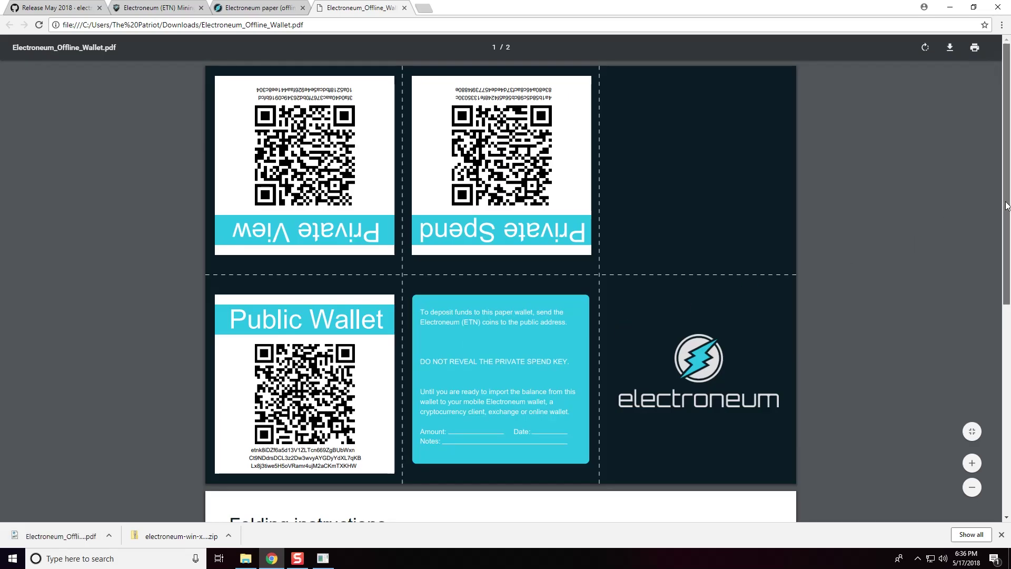
Step: Scroll through the wallet PDF's keys and folding instructions, then close Chrome and leave the site
scroll(1009, 285, "down", 3)
scroll(1010, 284, "down", 5)
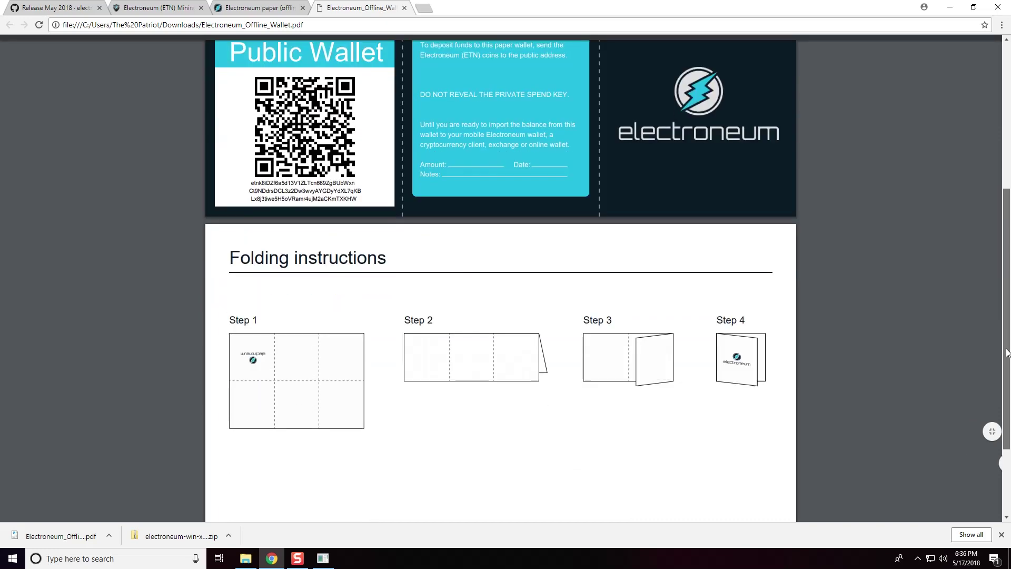
scroll(779, 327, "up", 7)
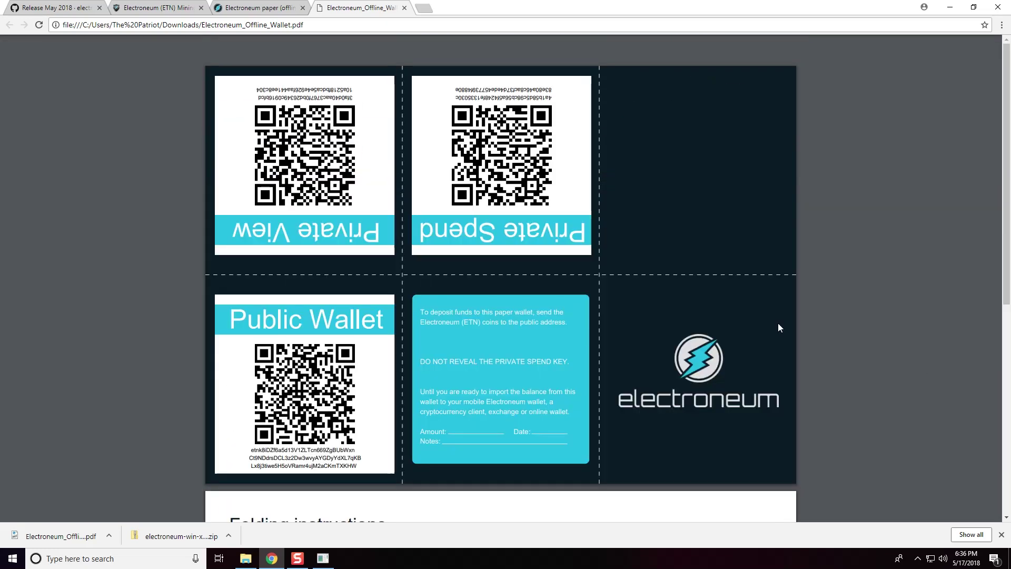
scroll(488, 272, "down", 7)
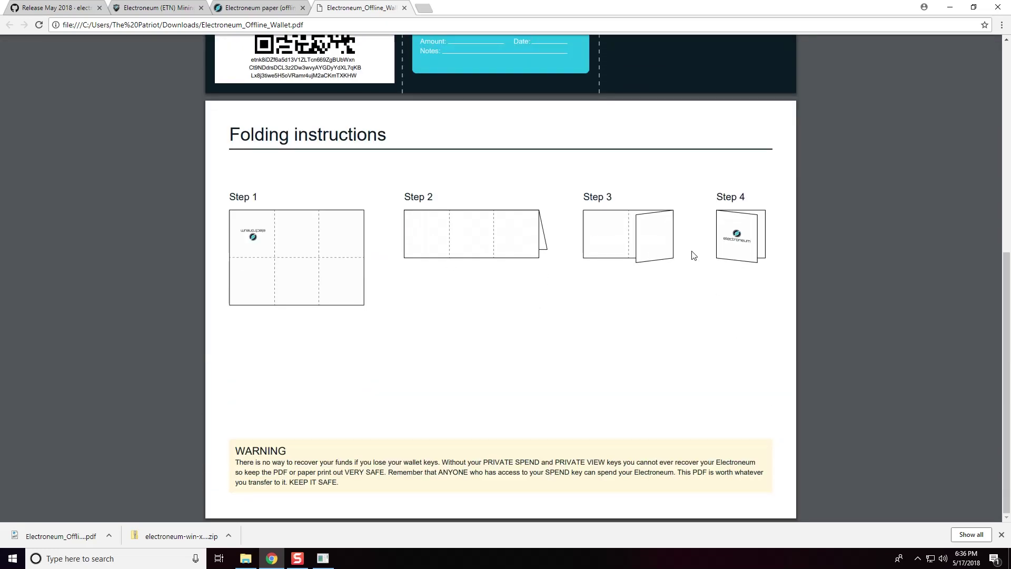
scroll(833, 276, "up", 6)
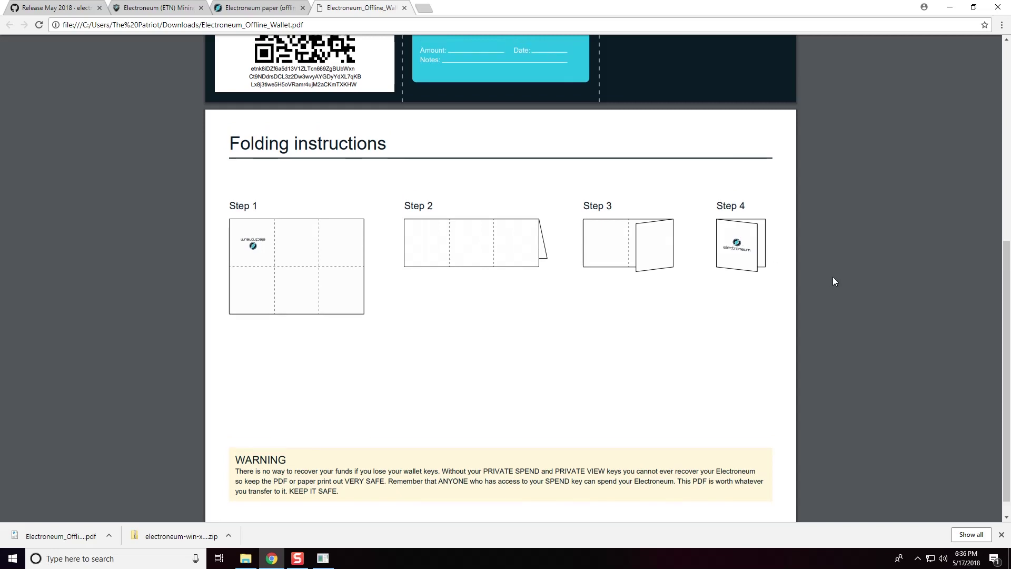
scroll(841, 280, "up", 1)
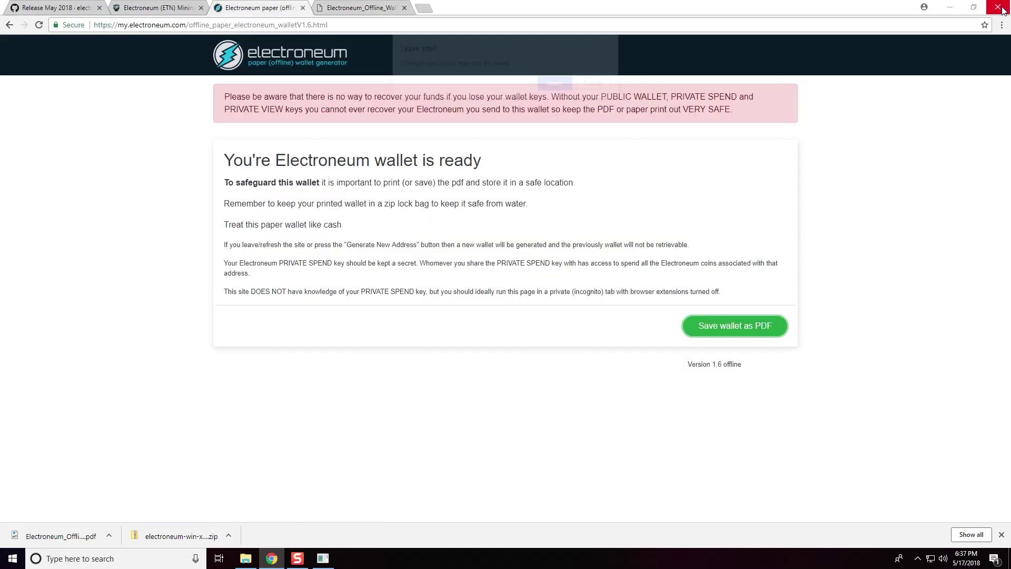
left_click(998, 7)
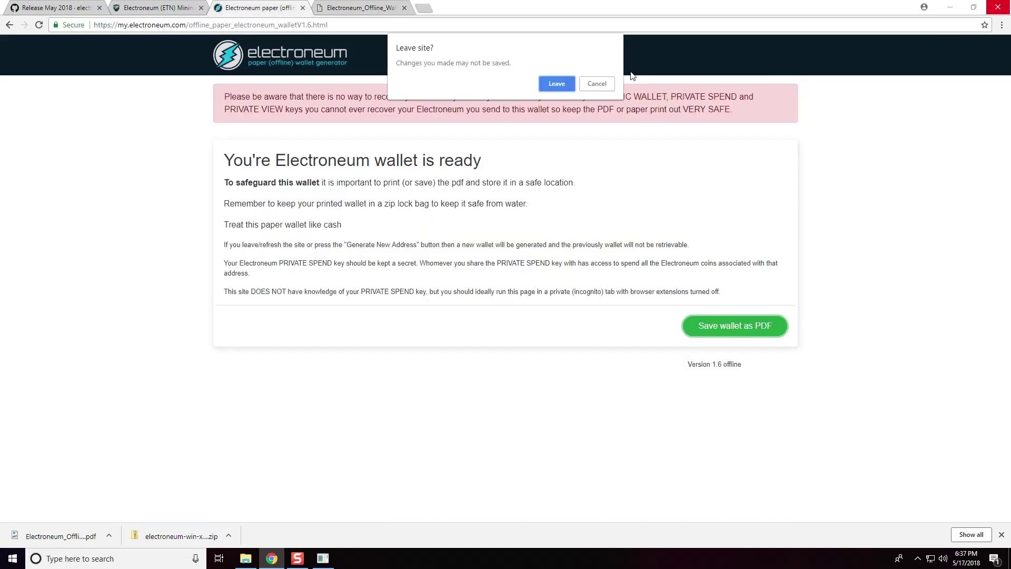
left_click(564, 83)
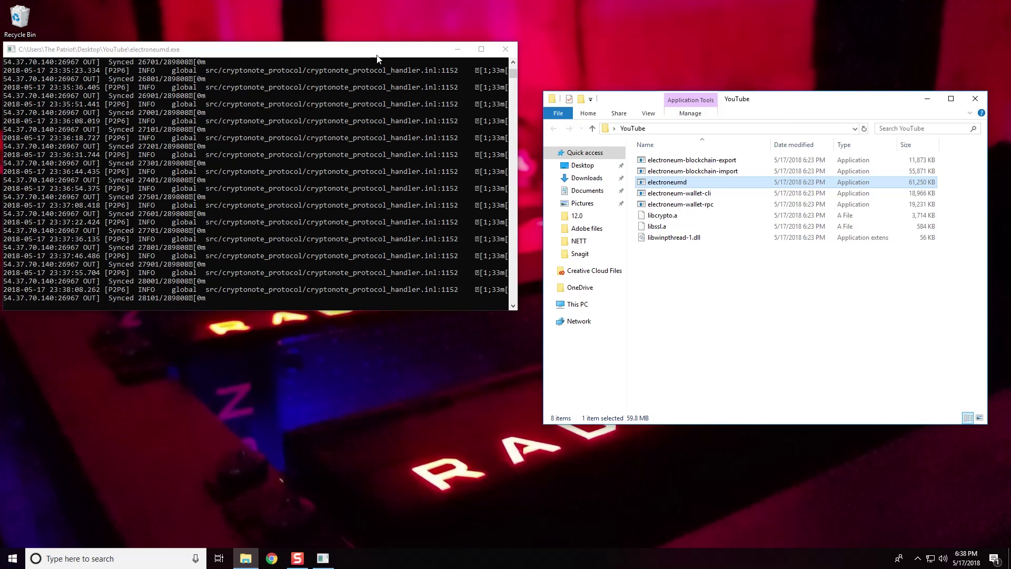
left_click_drag(379, 53, 395, 47)
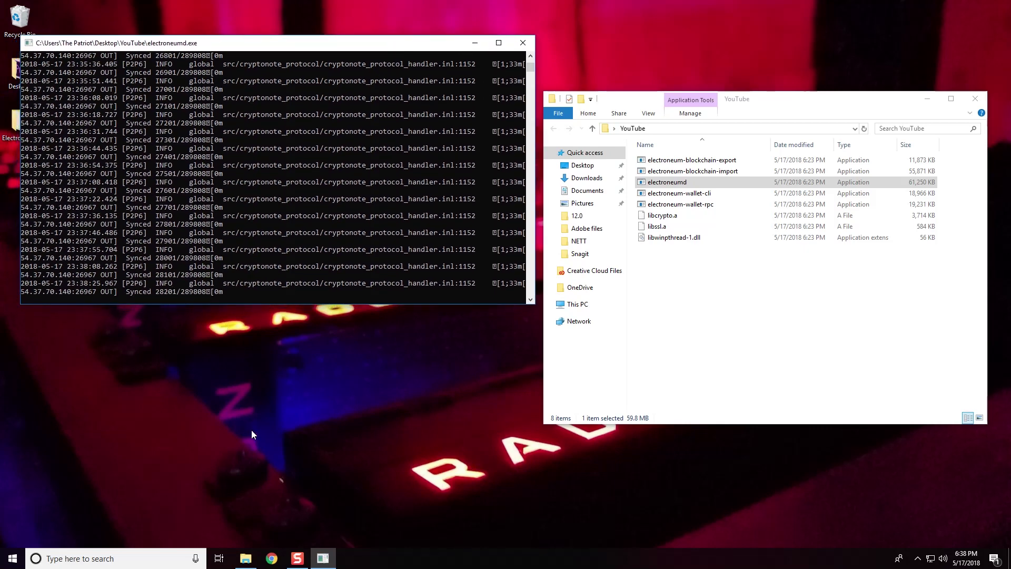
Step: Open the wallet PDF from Downloads in Edge and copy its Public Wallet address
right_click(246, 558)
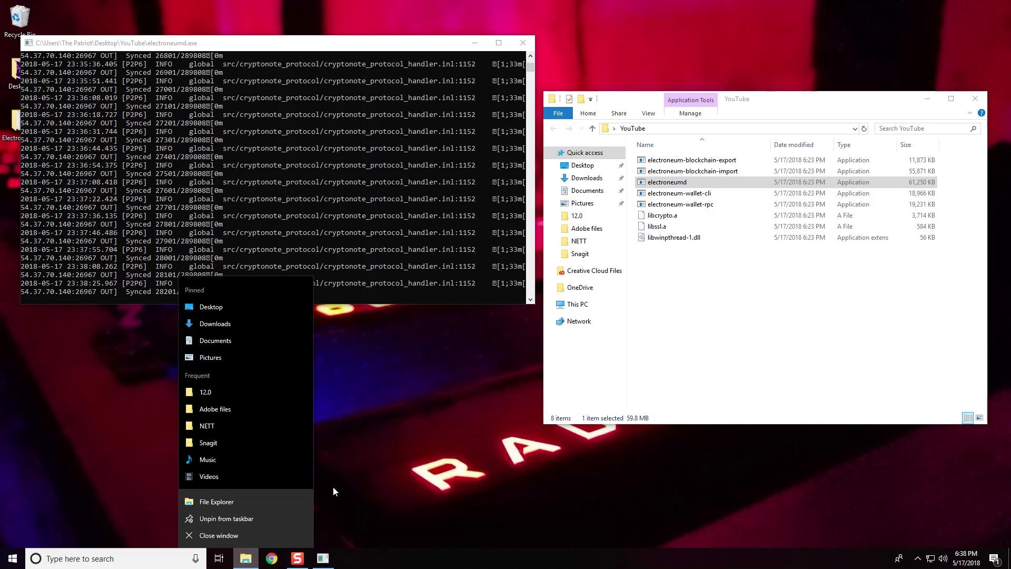
left_click(230, 325)
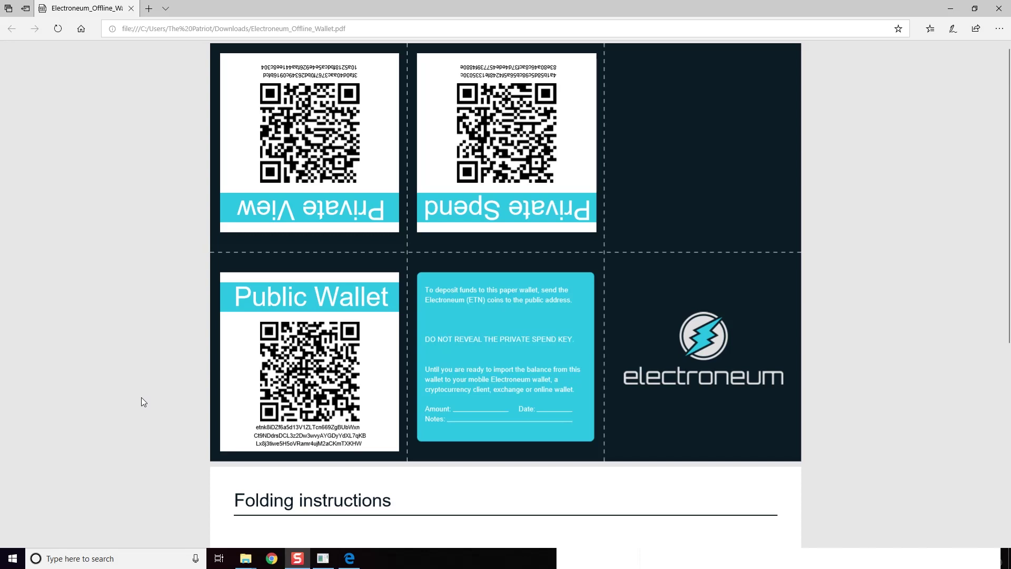
left_click(364, 449)
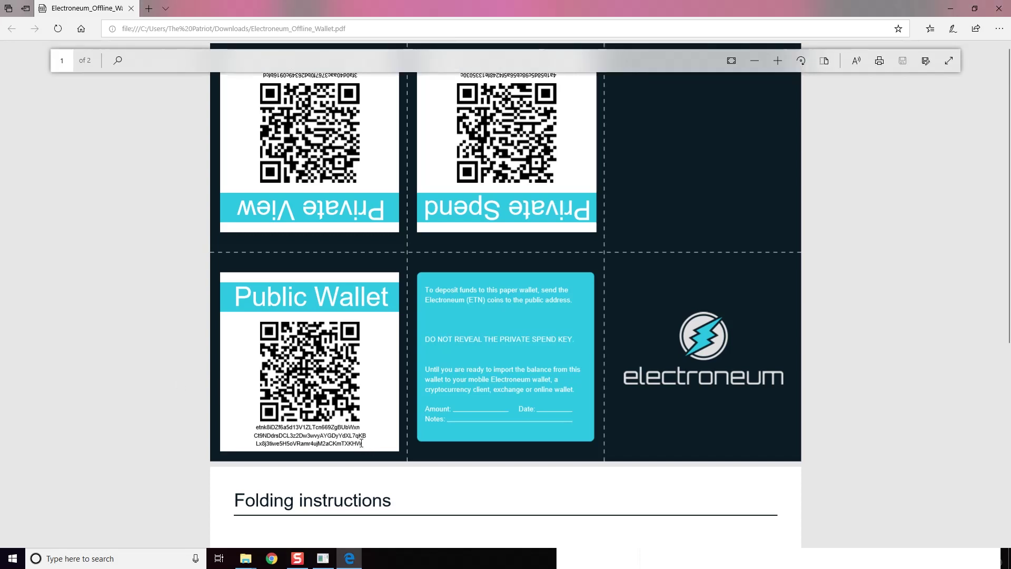
left_click_drag(357, 444, 273, 427)
right_click(273, 429)
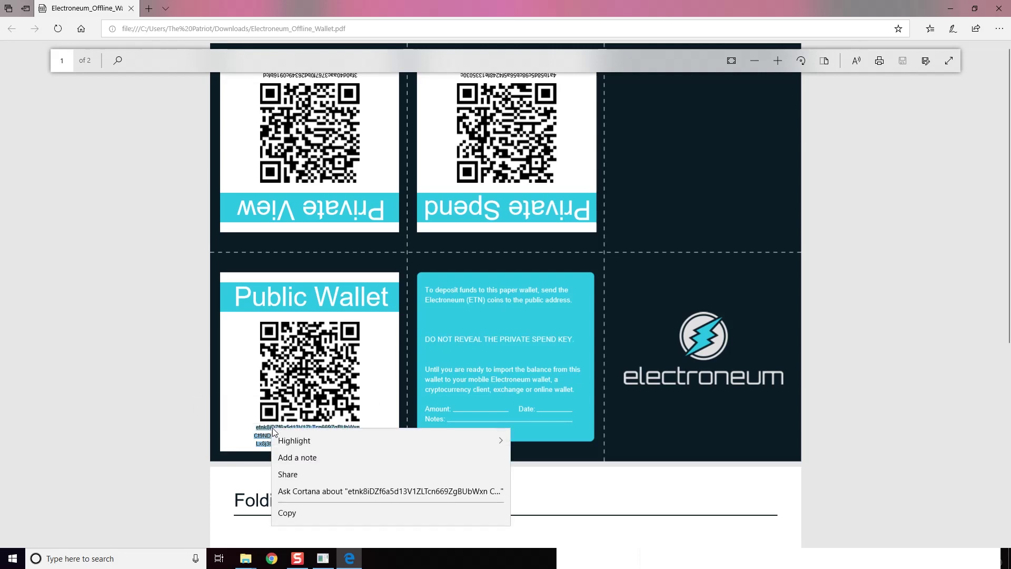
left_click(295, 513)
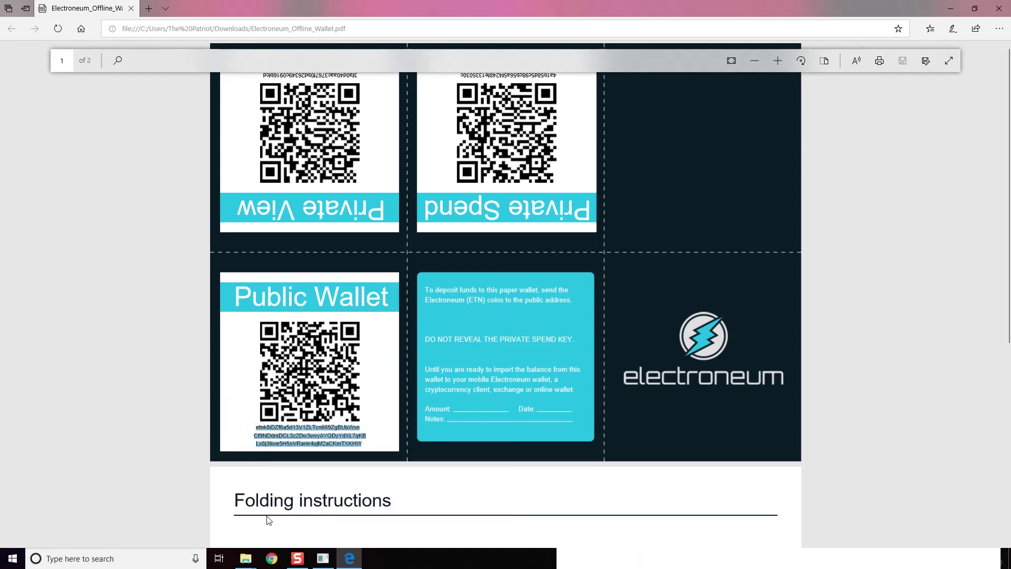
Step: Search Windows for 'not' to find Notepad
key("alt+Tab")
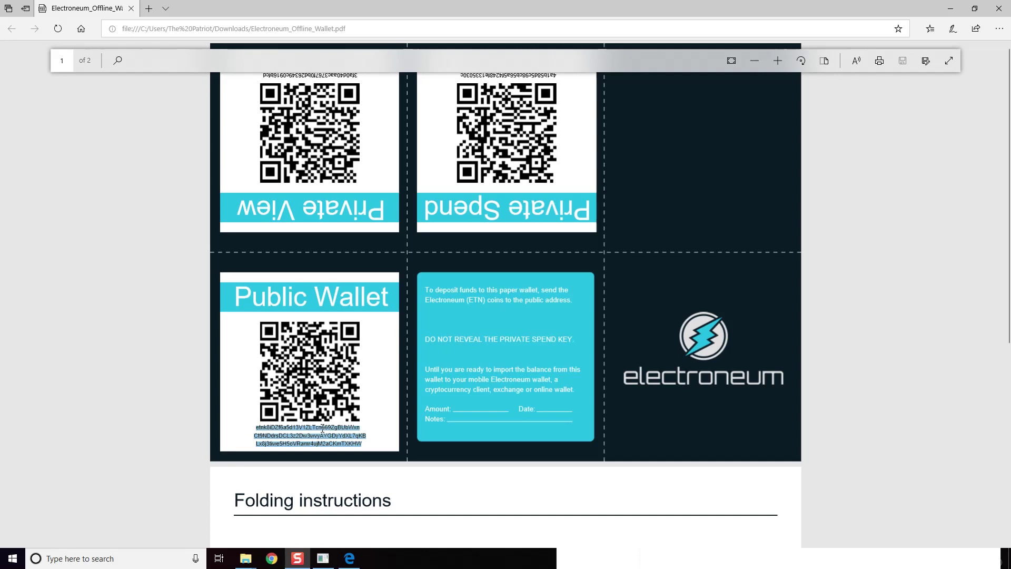
left_click(154, 557)
type("not")
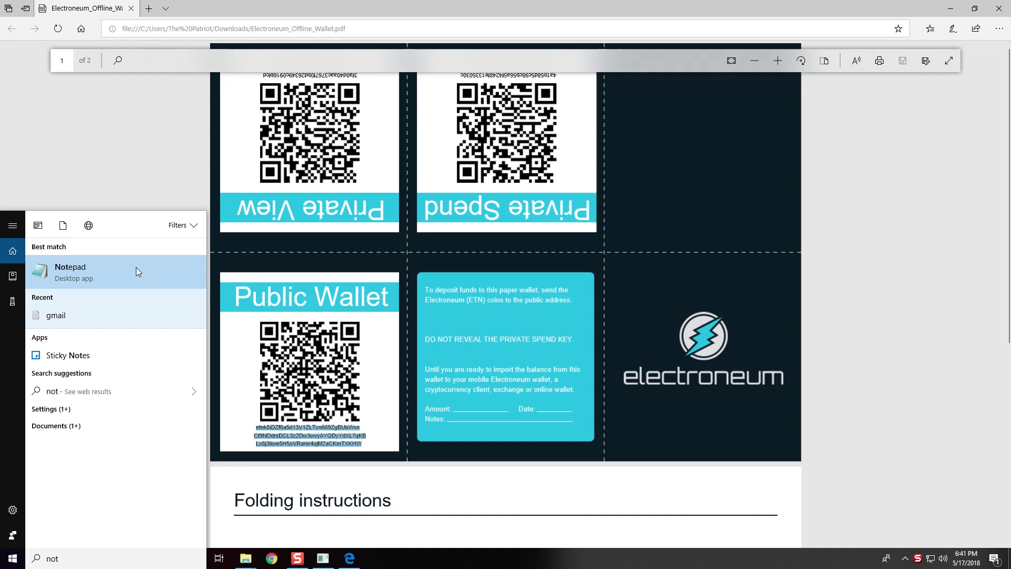
Step: Launch Notepad and paste the copied public address into the blank note
left_click(100, 282)
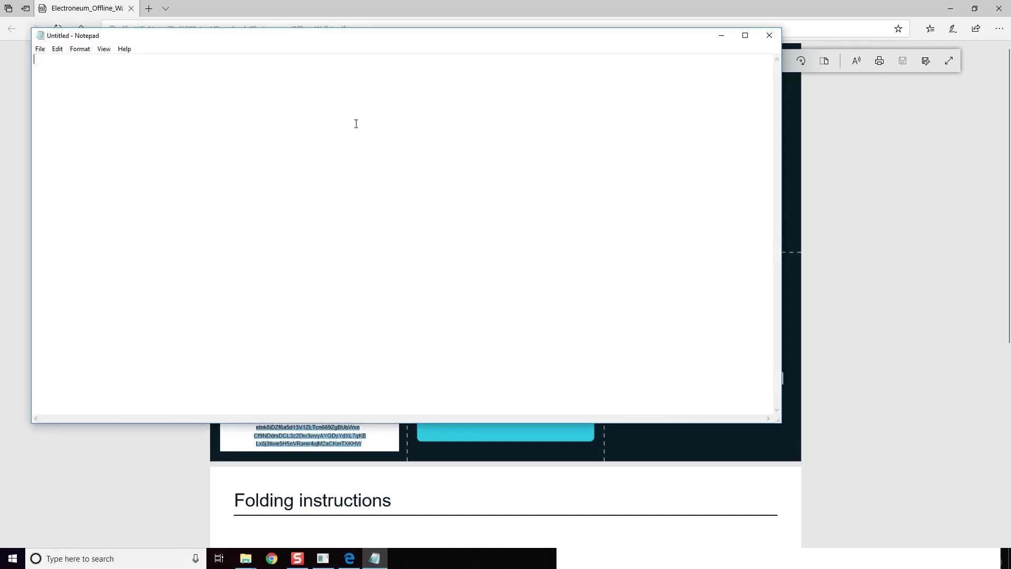
right_click(111, 120)
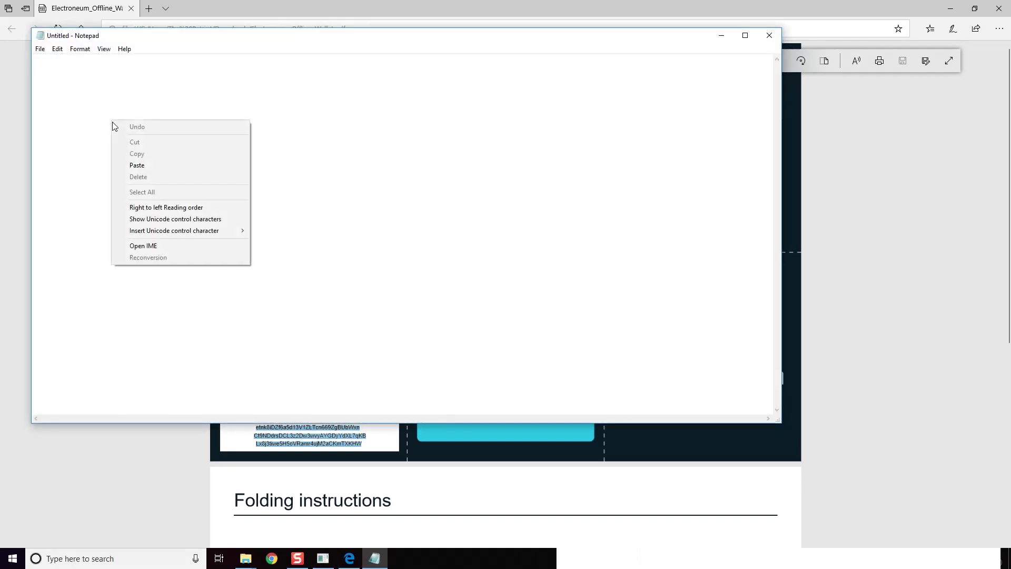
left_click(137, 165)
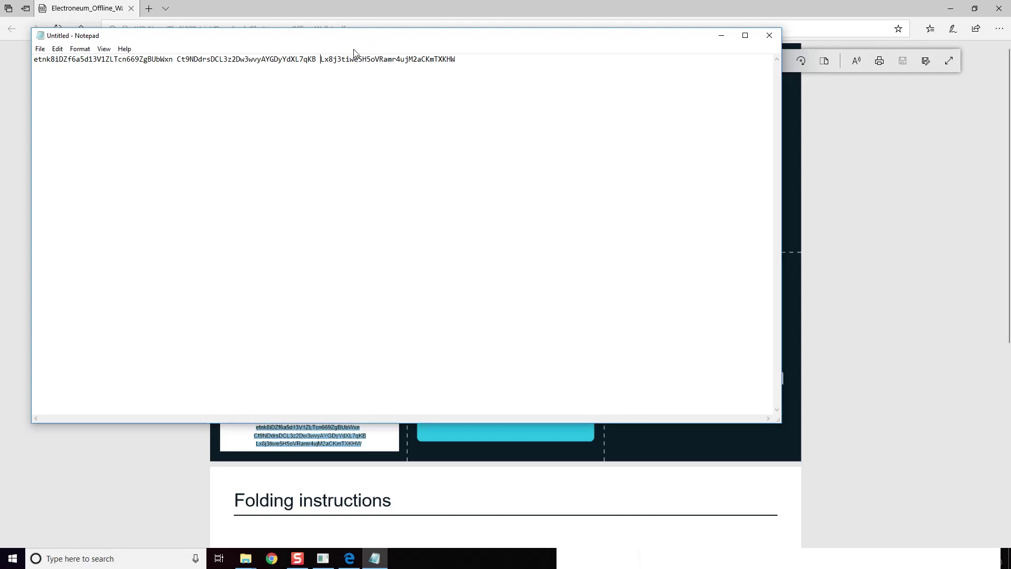
Step: Remove the stray spaces between the address fragments so the address is one continuous line
key("BackSpace")
left_click(179, 60)
key("BackSpace")
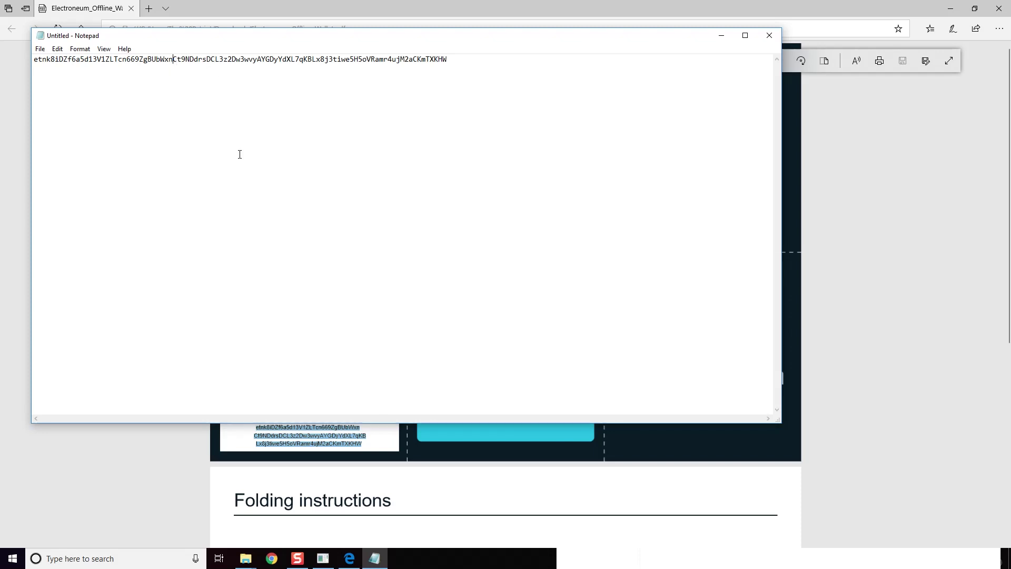
left_click(41, 49)
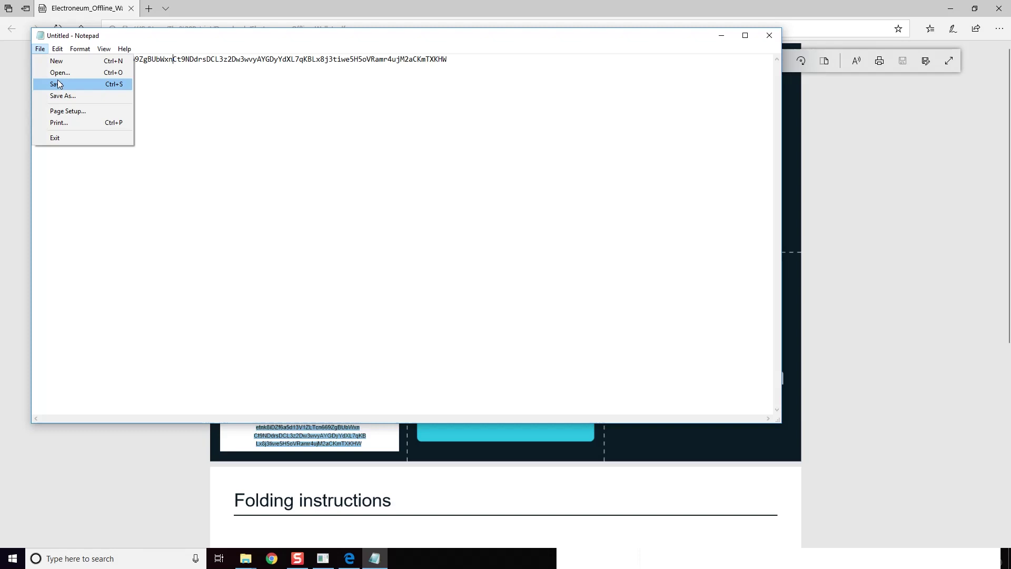
Step: Save the address note to the Desktop under the name ETN
left_click(59, 82)
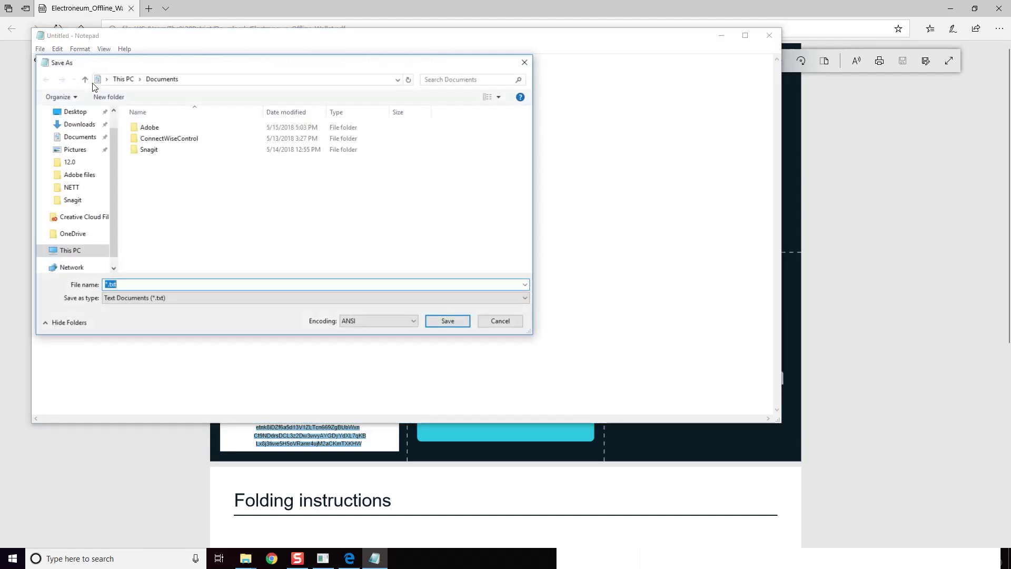
left_click(75, 113)
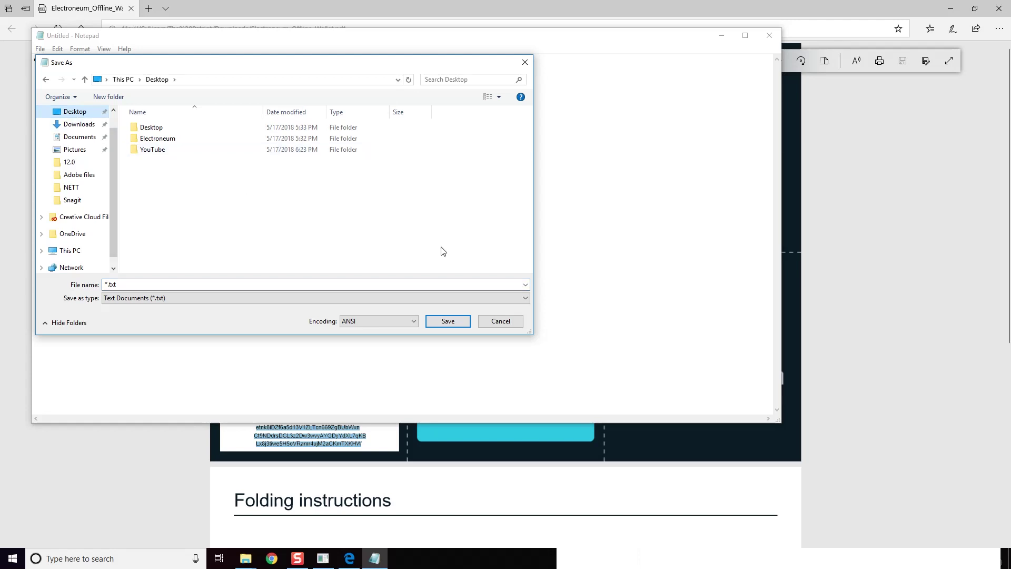
double_click(133, 285)
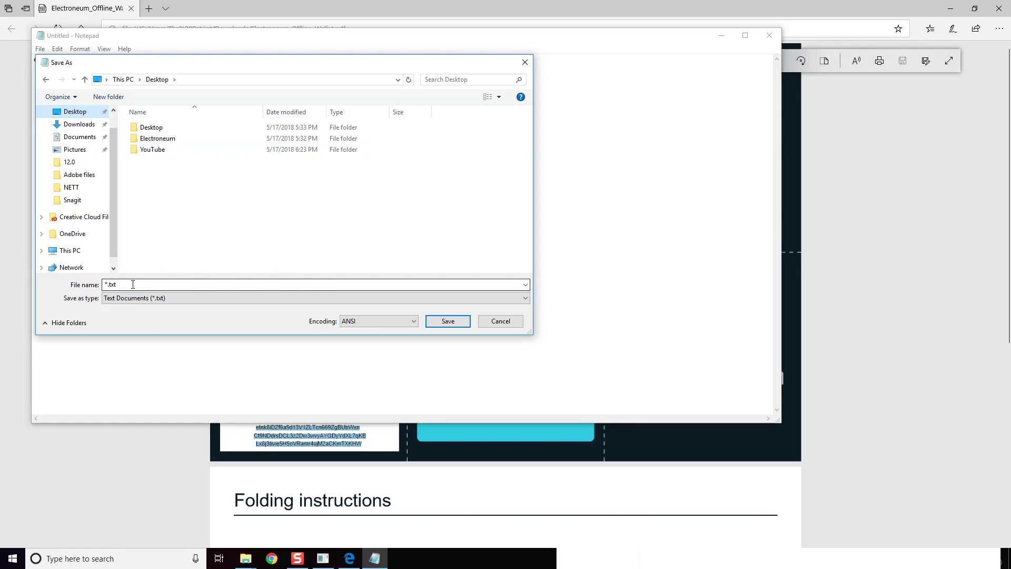
type("ETN")
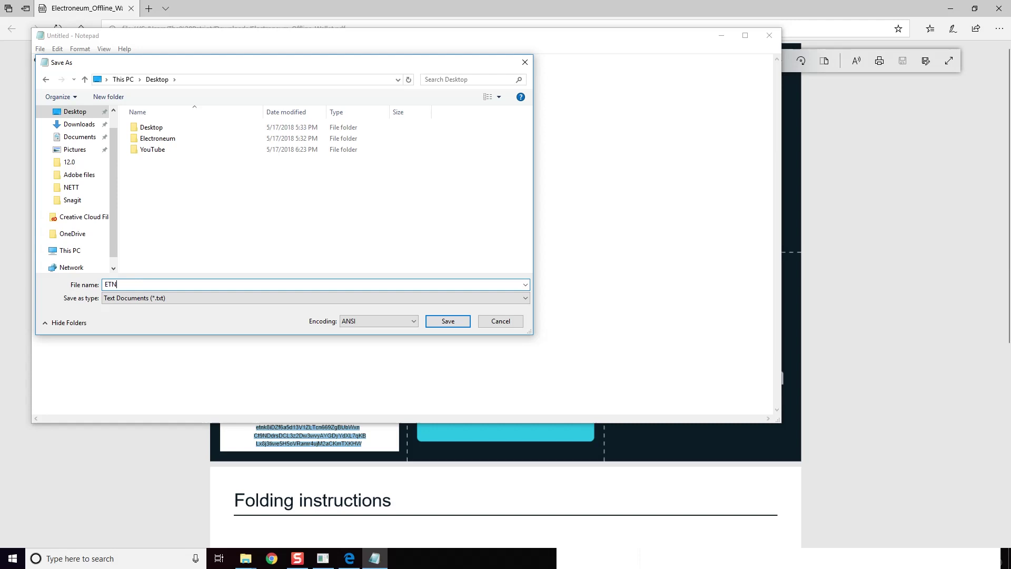
left_click(448, 322)
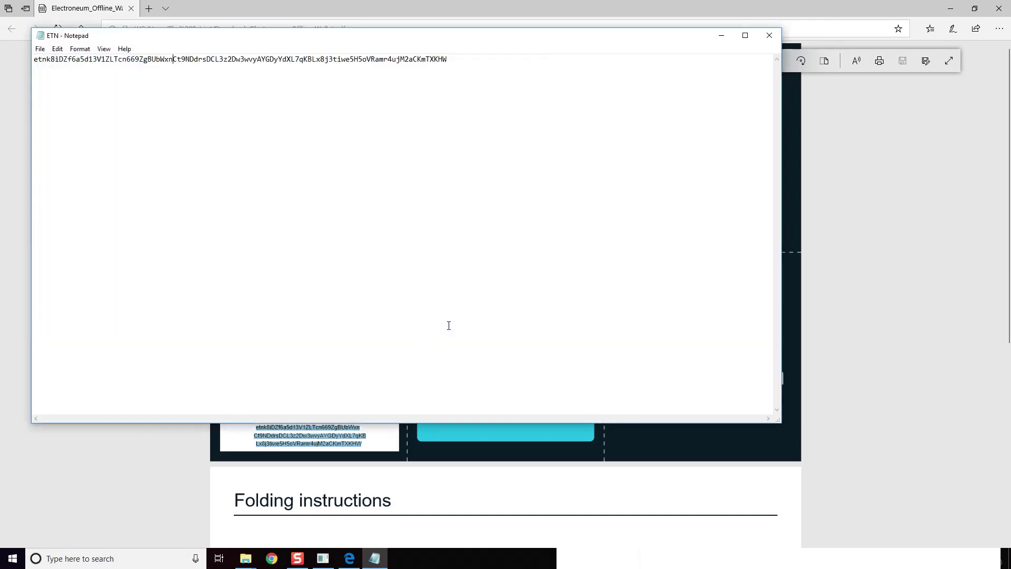
Step: Close the ETN note and minimize Edge to check the electroneumd console's sync progress
left_click(770, 36)
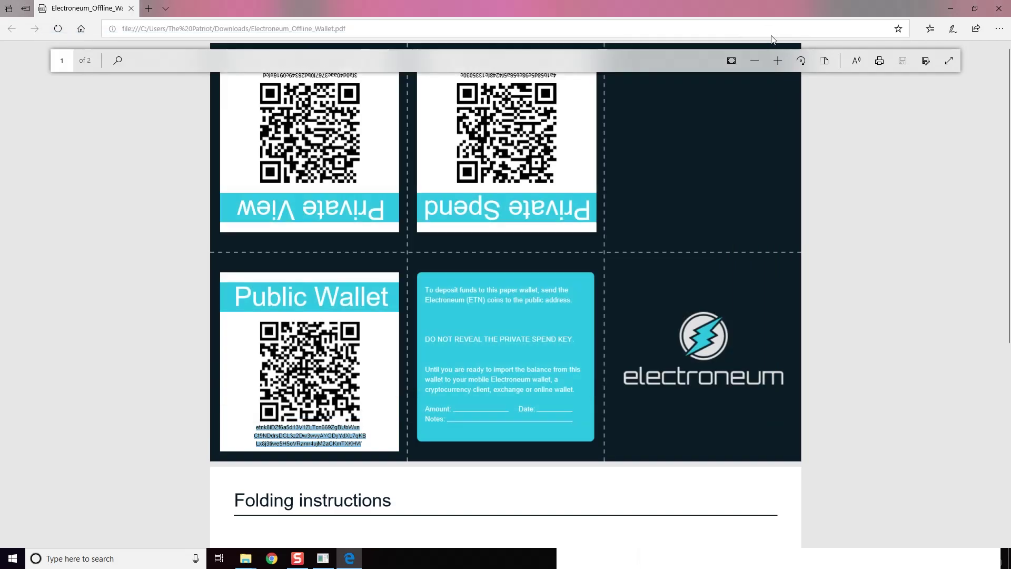
left_click(951, 9)
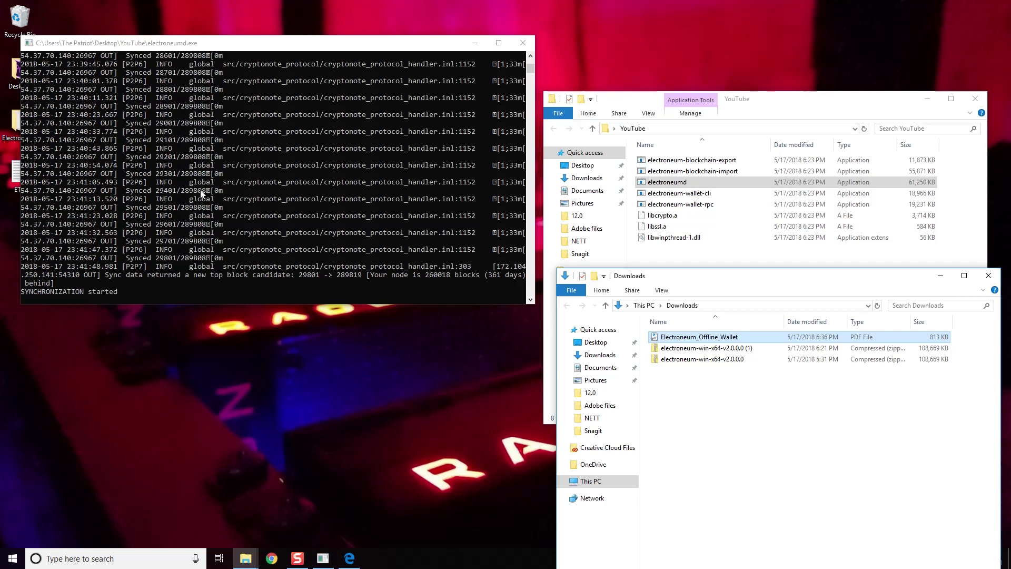
scroll(211, 249, "down", 1)
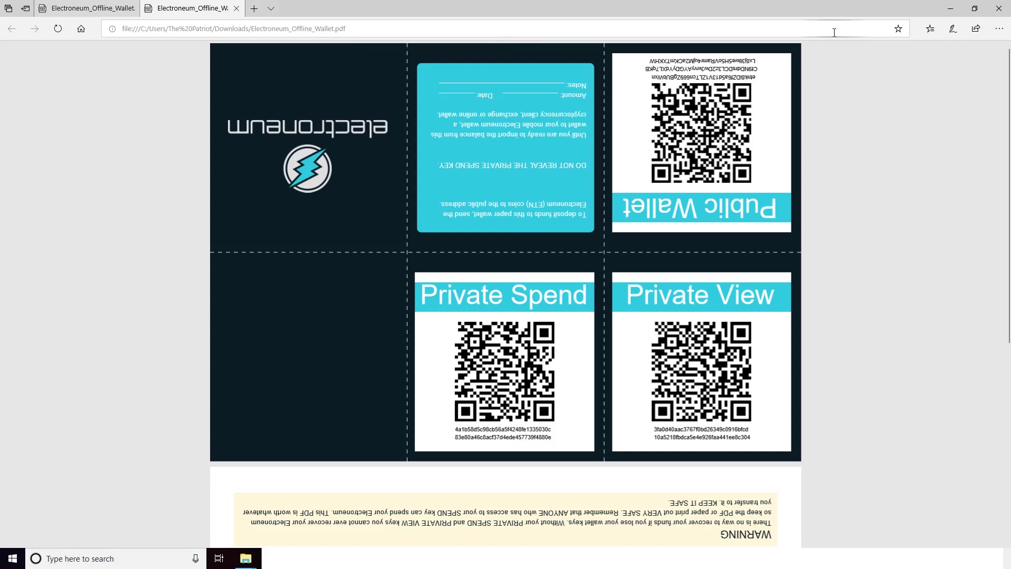
Step: Rotate the wallet PDF page in Edge, then turn it back to its original orientation
left_click(812, 30)
key("ctrl+a")
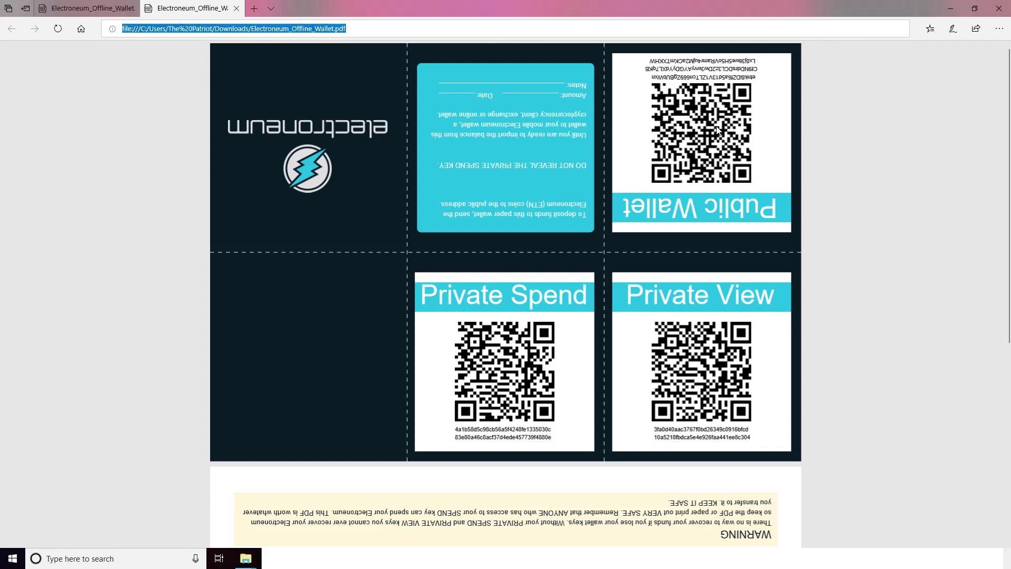
left_click(821, 190)
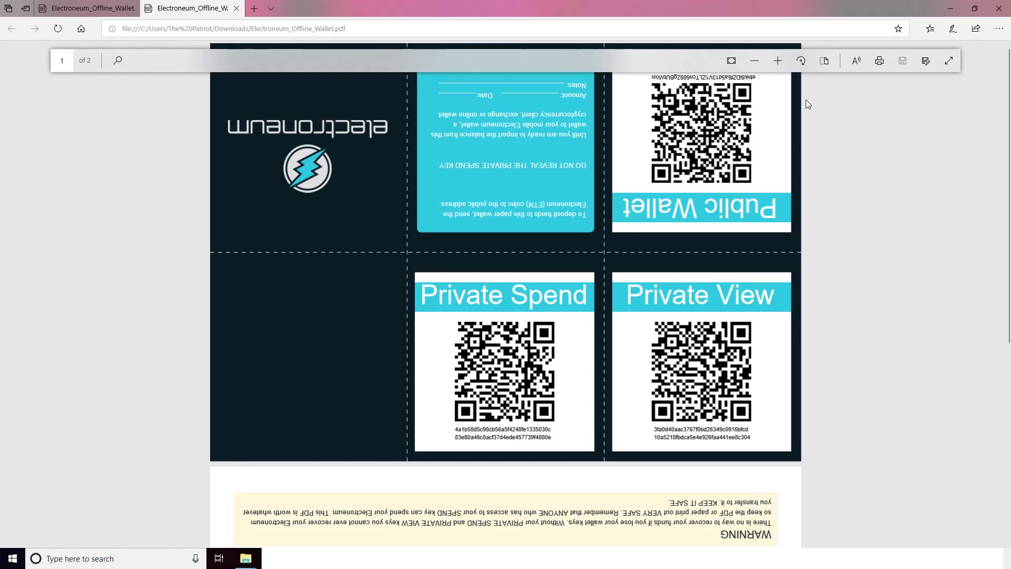
left_click(801, 61)
left_click(802, 61)
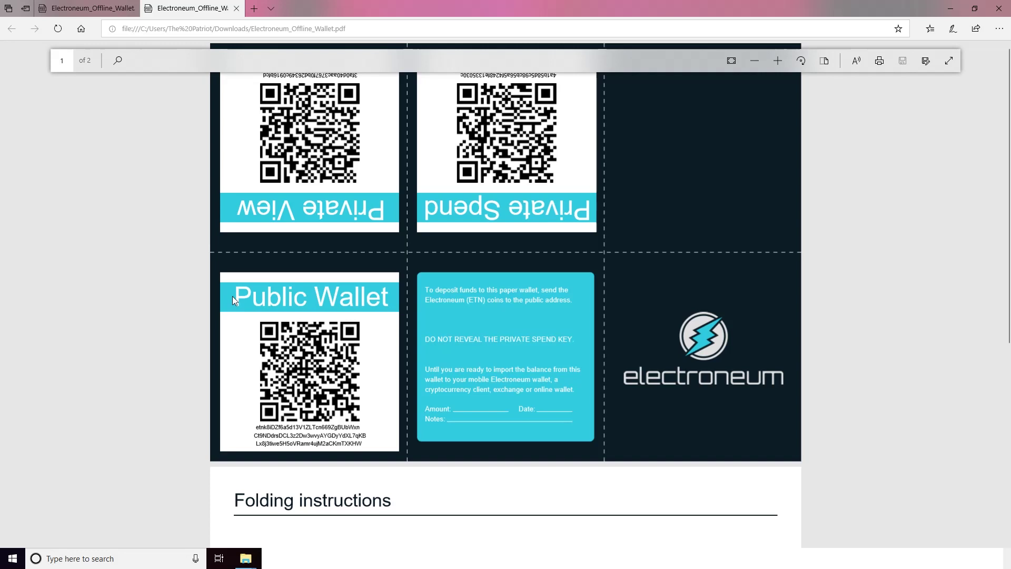
scroll(342, 300, "down", 1)
scroll(279, 294, "up", 1)
left_click(800, 62)
left_click(800, 61)
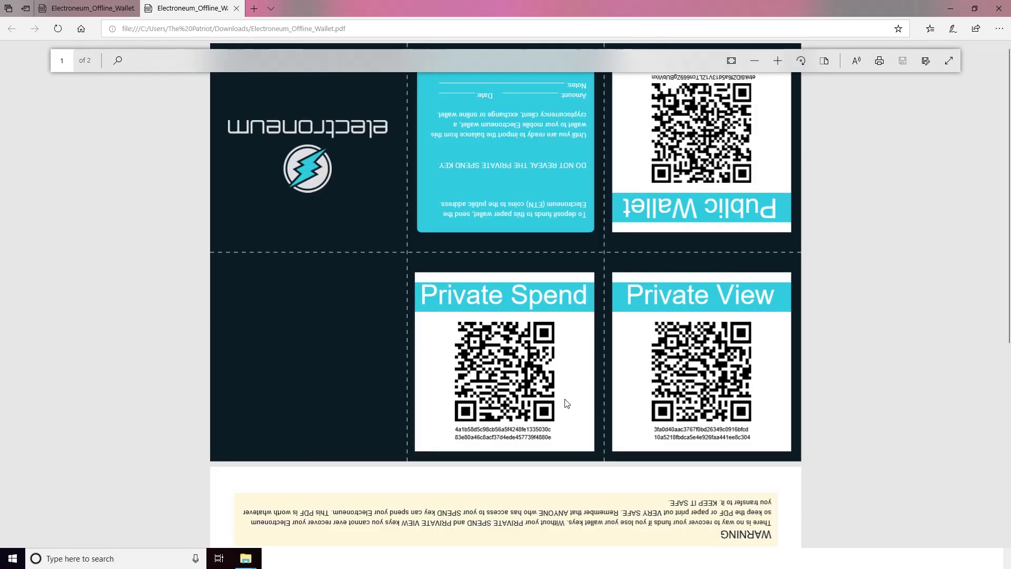
Step: Select the Private Spend key text in the PDF and move the ETN note window up and right
triple_click(486, 428)
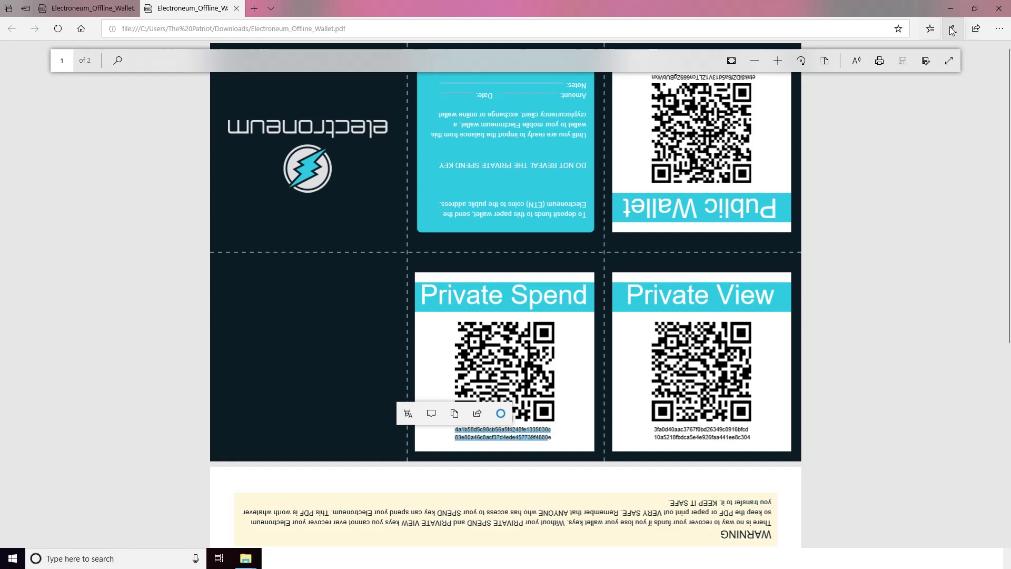
left_click(952, 8)
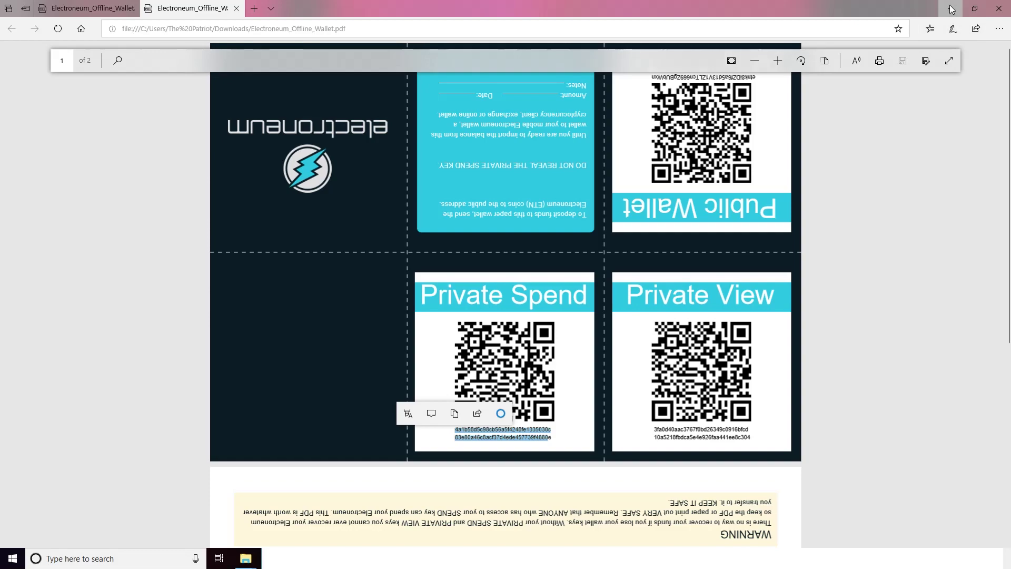
left_click_drag(594, 343, 878, 287)
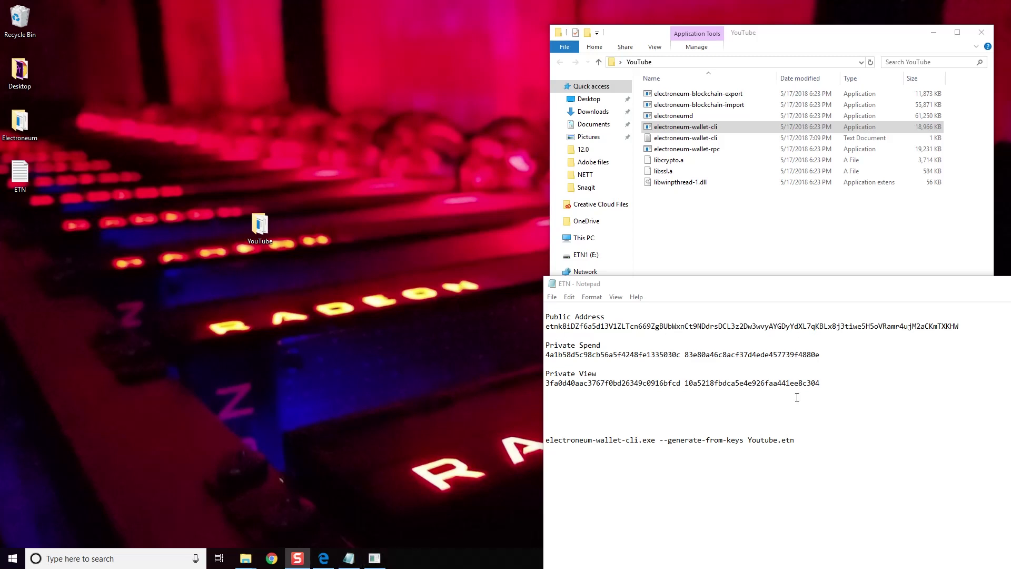
left_click(324, 557)
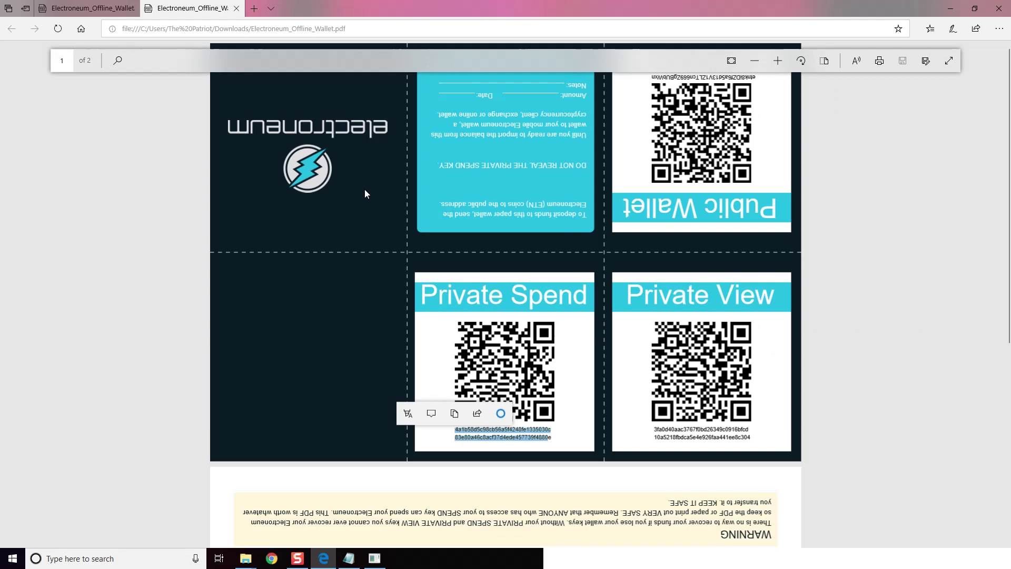
left_click(951, 8)
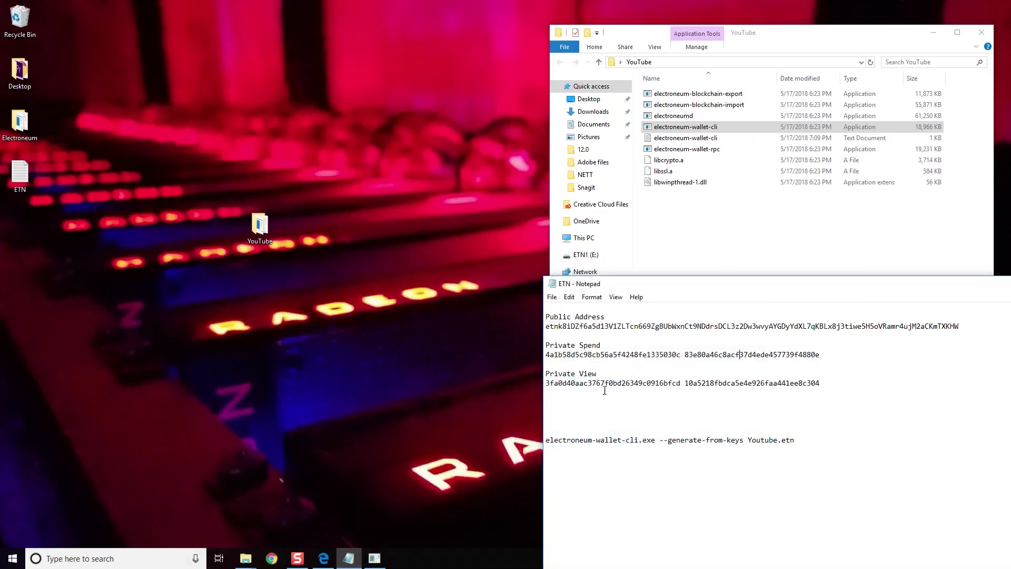
Step: Launch a new Command Prompt from Windows search and place it at the upper left of the desktop
left_click(100, 558)
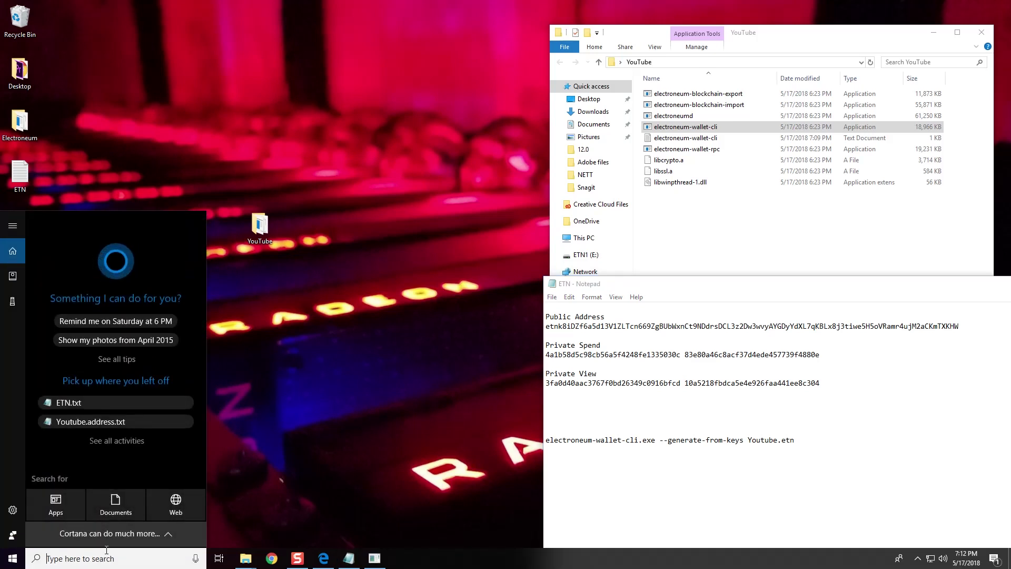
type("cmd")
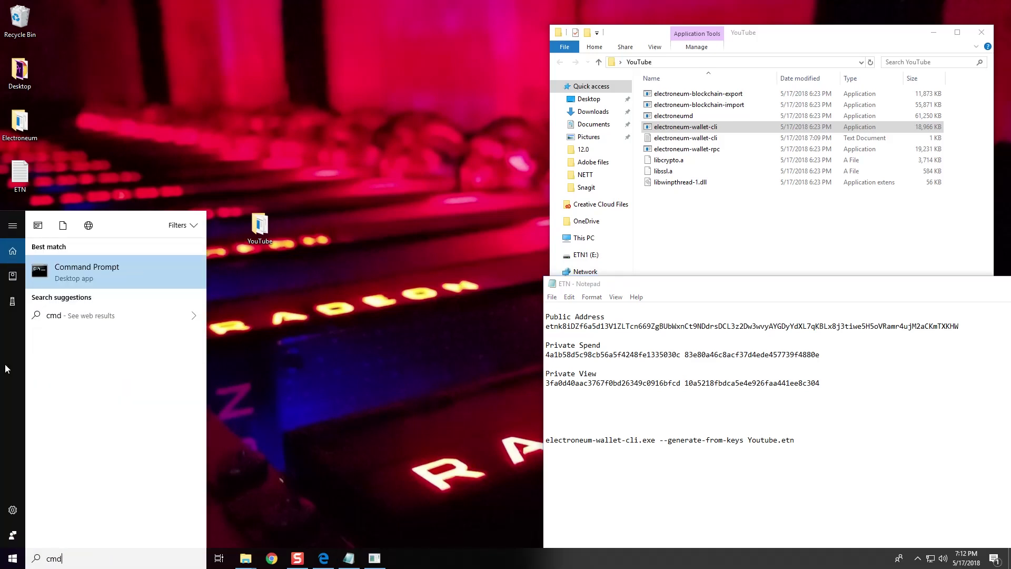
left_click(102, 267)
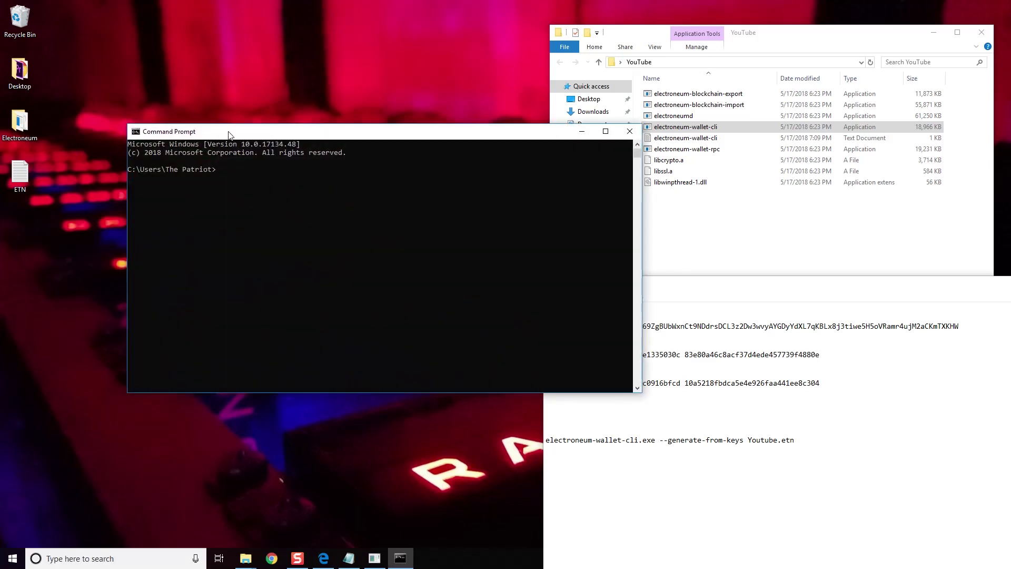
left_click_drag(230, 132, 139, 46)
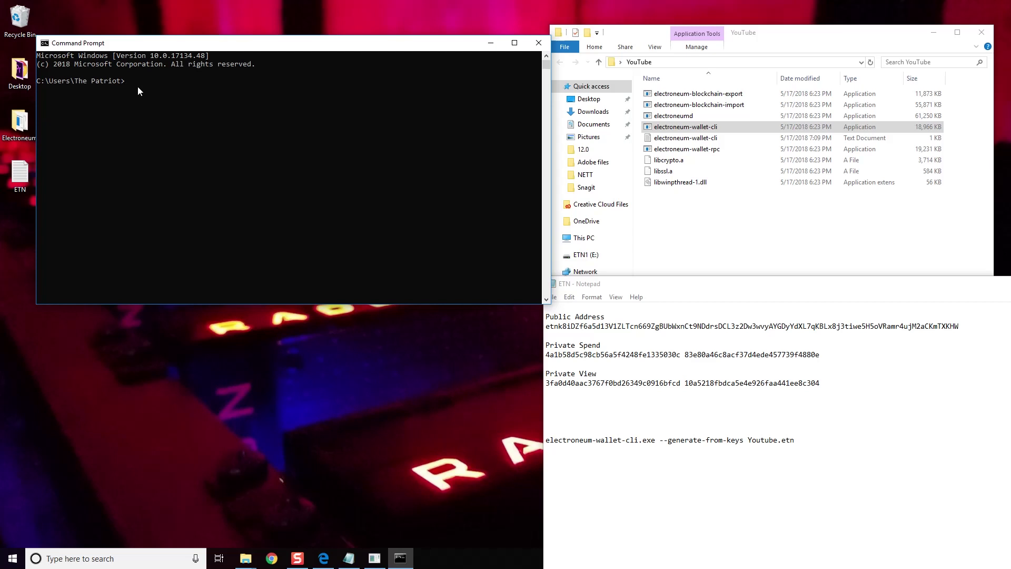
left_click(649, 63)
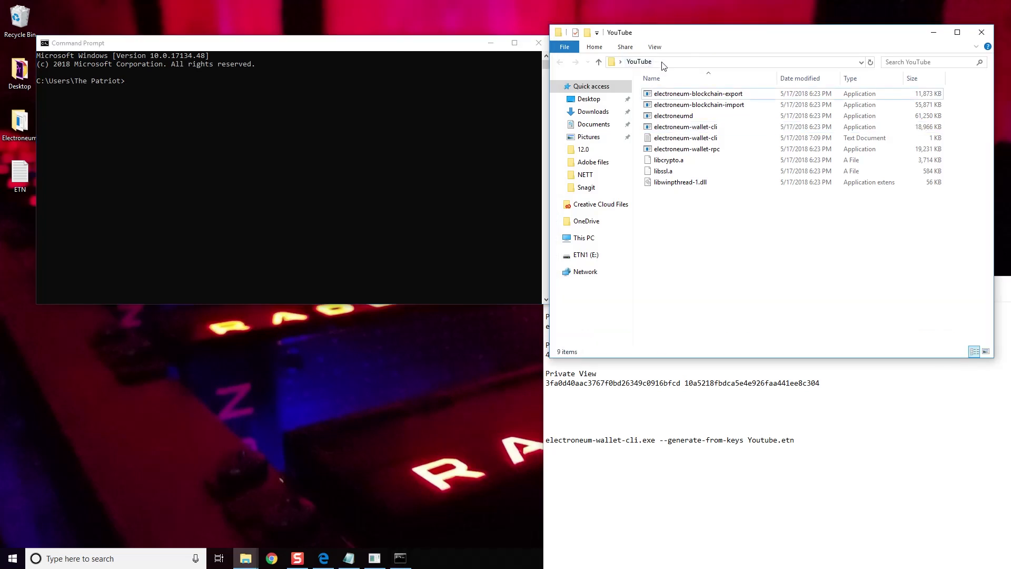
Step: Copy the YouTube folder path from Explorer and cd the Command Prompt into Desktop\YouTube
mouse_move(704, 39)
left_mouse_down()
mouse_move(727, 33)
mouse_move(703, 29)
left_mouse_up()
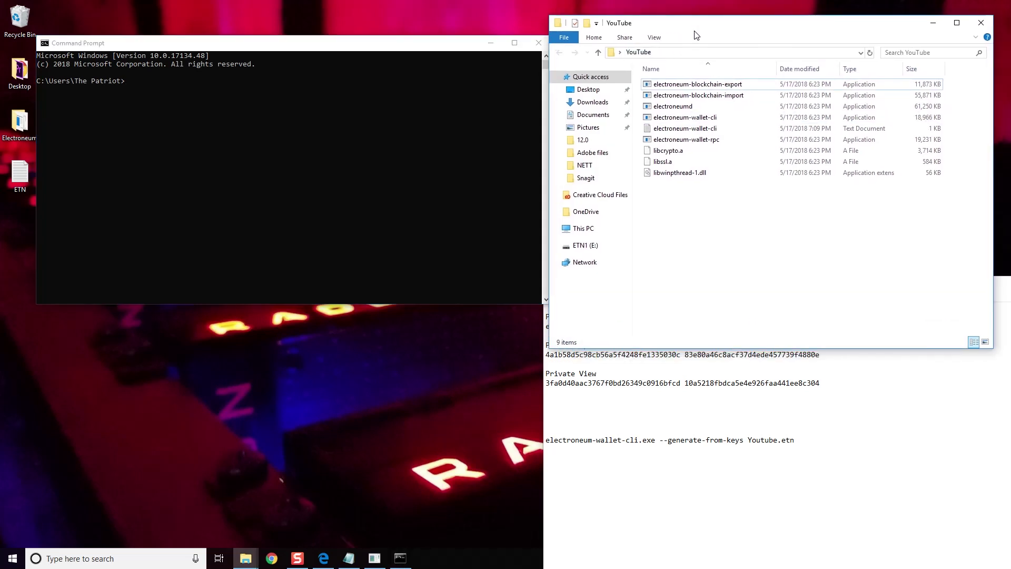
right_click(661, 53)
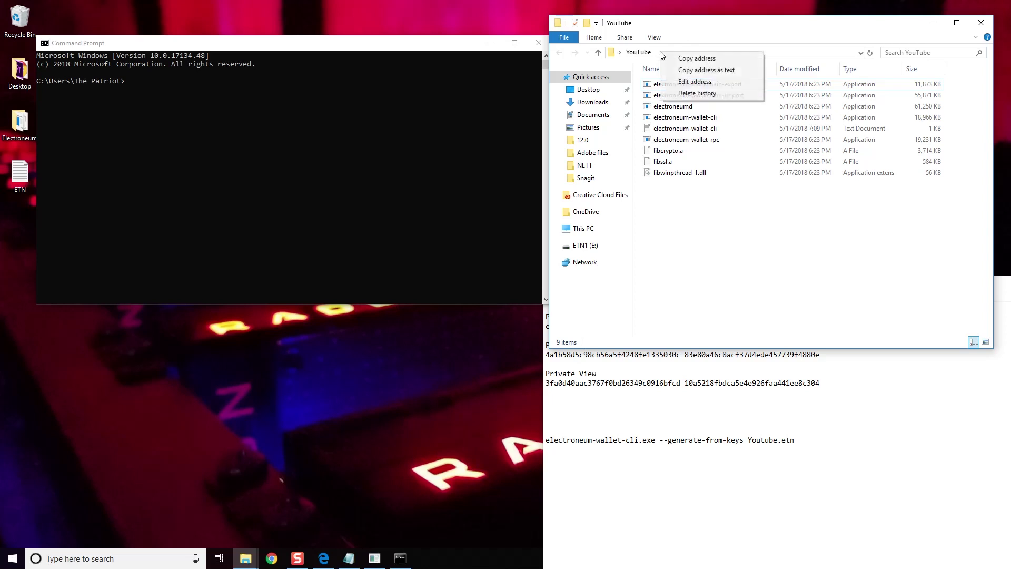
left_click(688, 56)
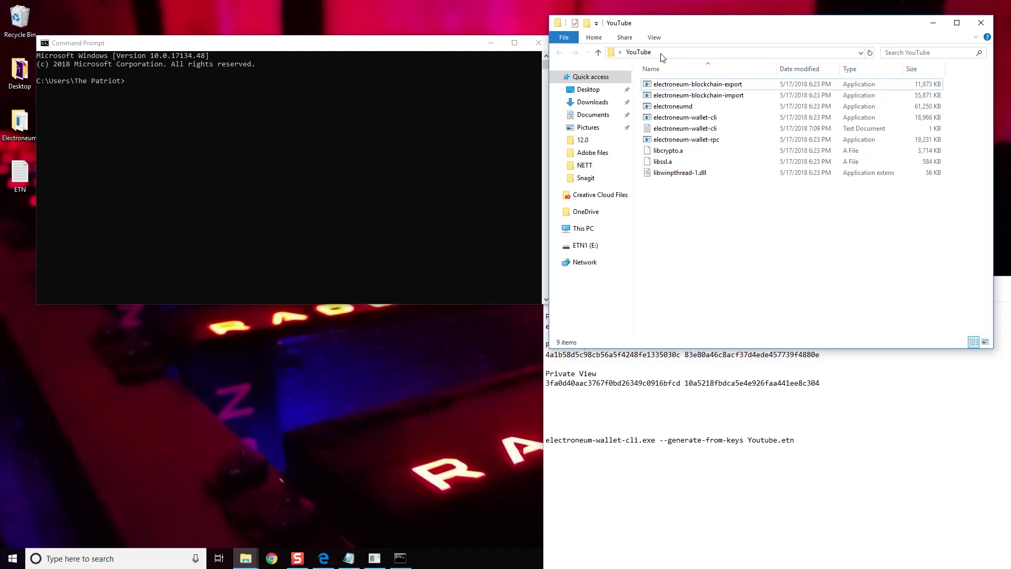
left_click(181, 93)
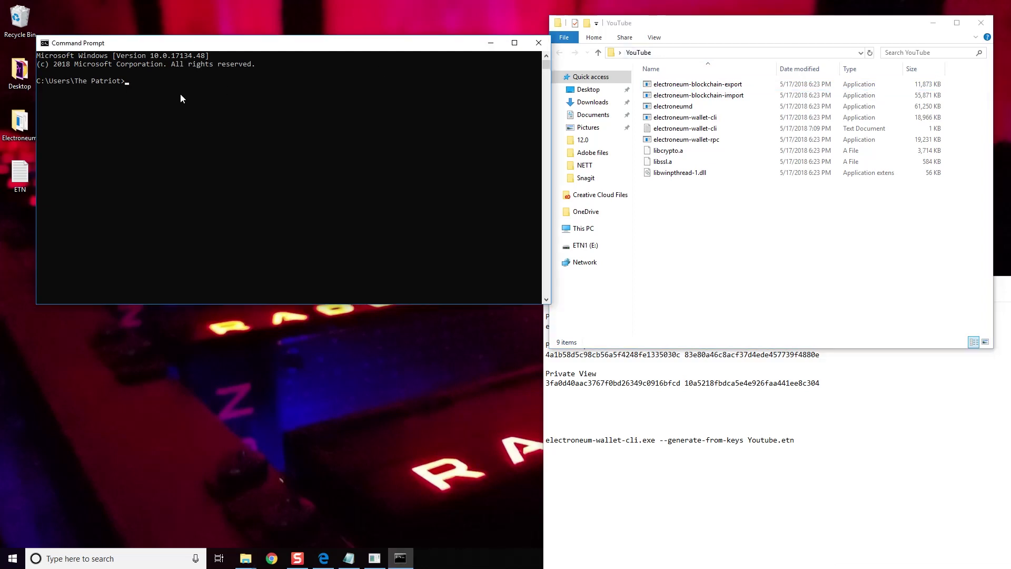
type("cd")
key("ctrl+v")
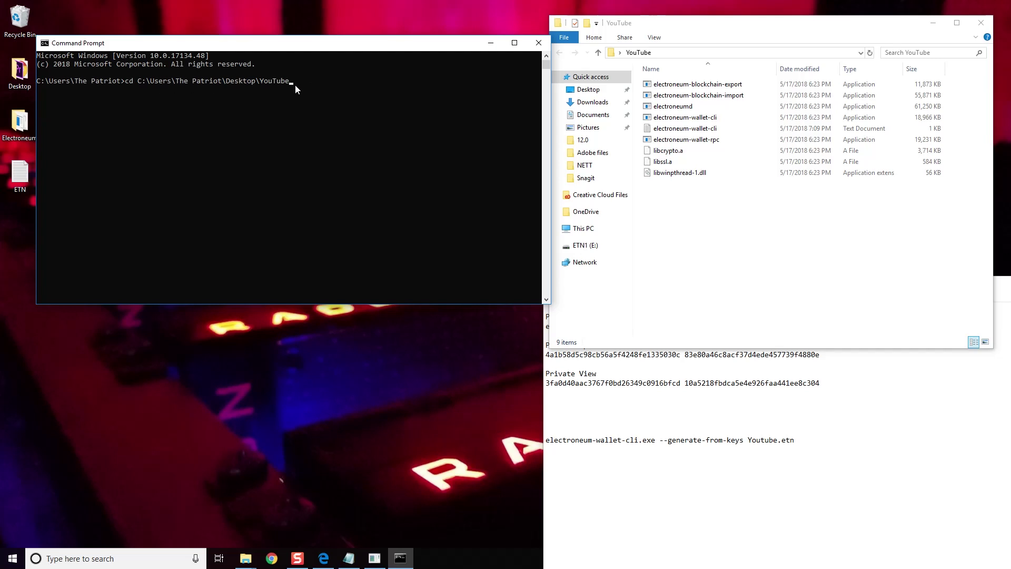
key("Return")
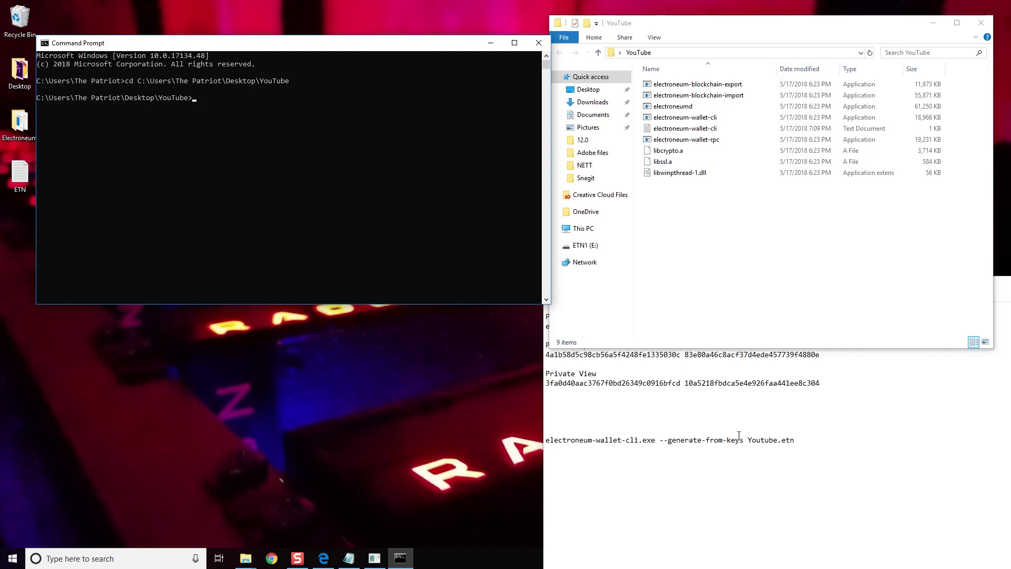
Step: Copy the line 'electroneum-wallet-cli.exe --generate-from-keys Youtube.etn' from the Notepad notes
left_click_drag(803, 440, 545, 441)
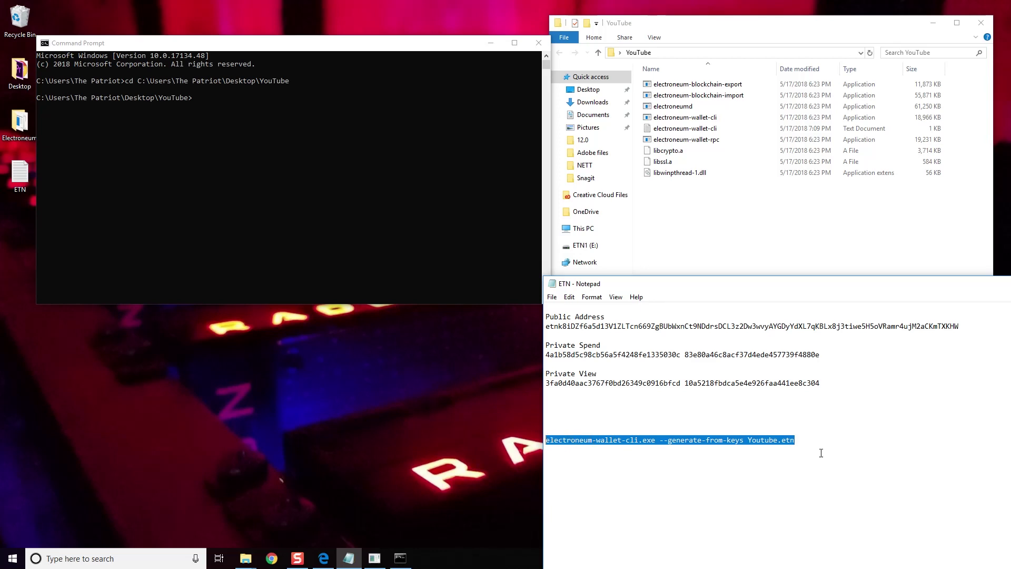
left_click_drag(778, 445, 750, 444)
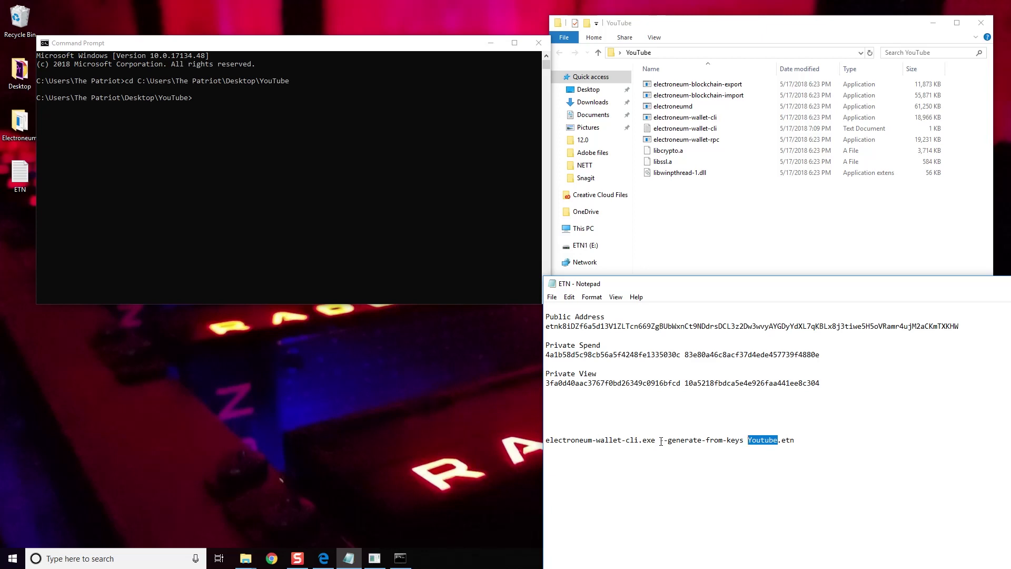
left_click_drag(660, 441, 744, 440)
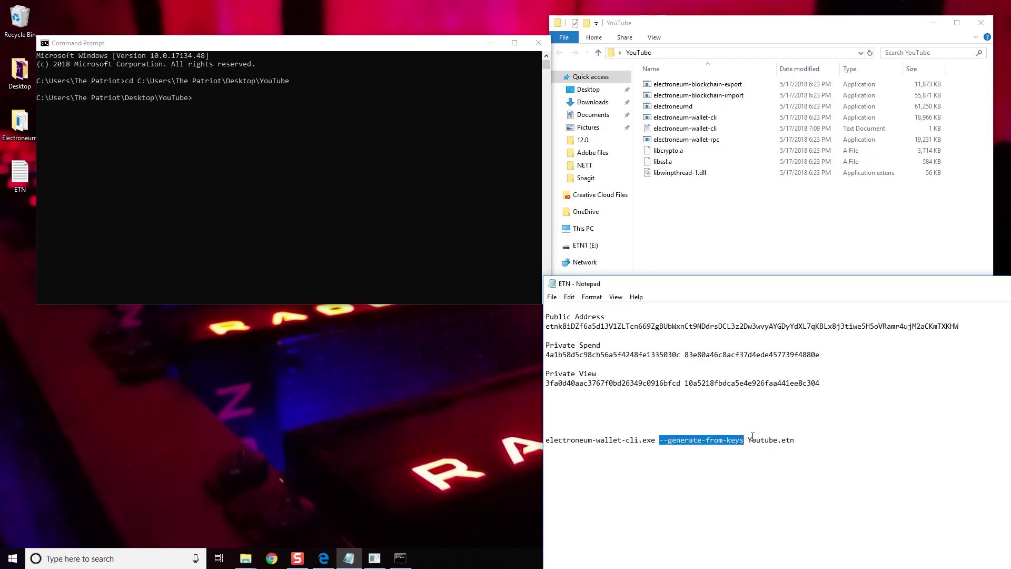
left_click_drag(748, 440, 778, 441)
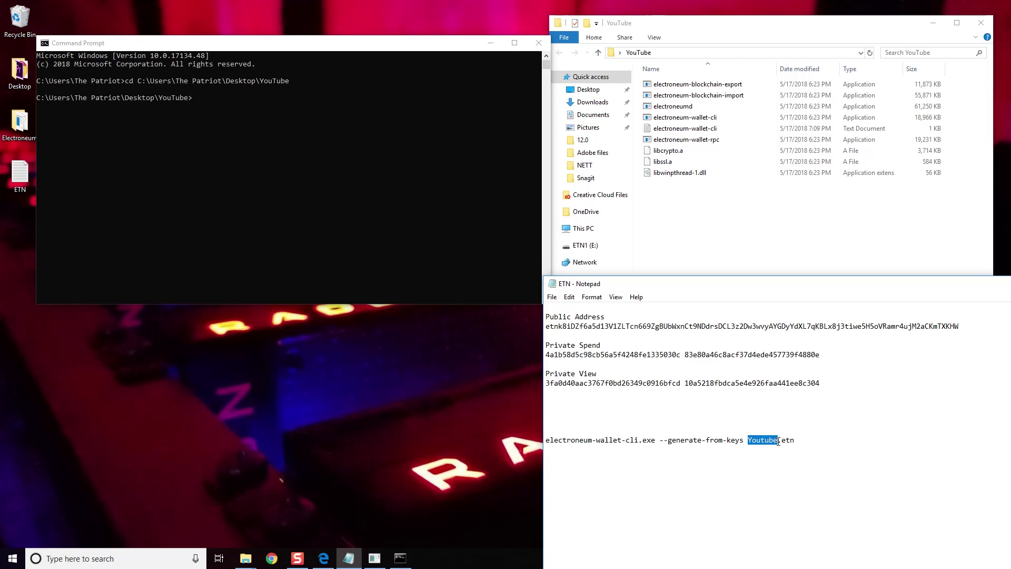
left_click(796, 440)
left_click_drag(796, 441, 545, 441)
right_click(554, 440)
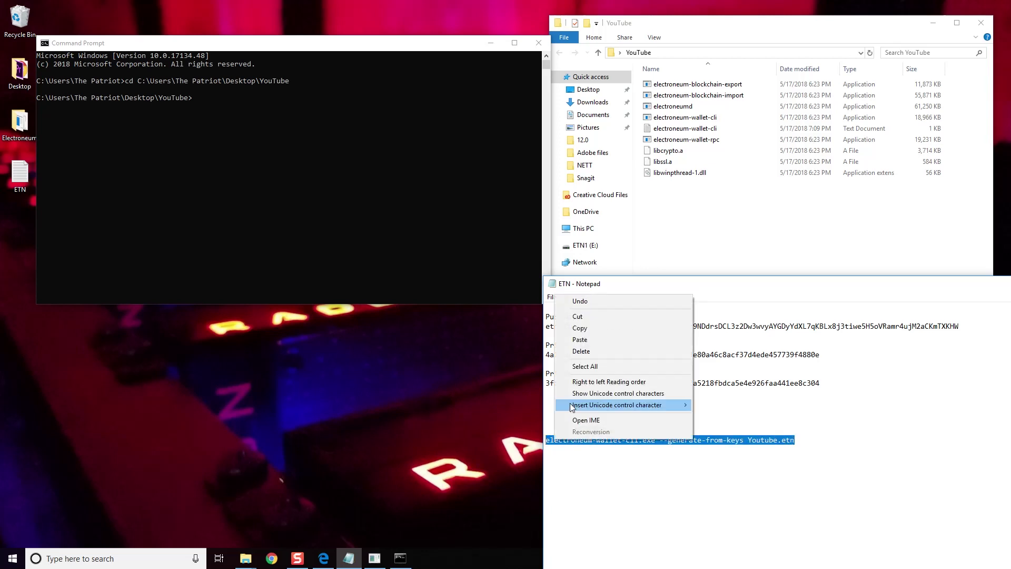
left_click(580, 328)
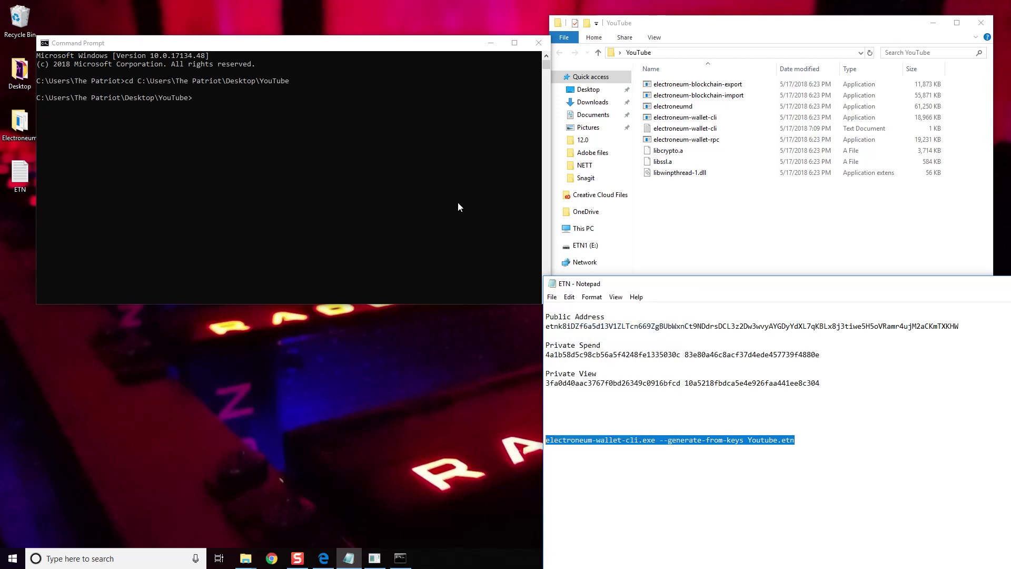
left_click(253, 125)
Step: Run the pasted generate-from-keys command and enter the public address from the notes as the standard address
right_click(254, 124)
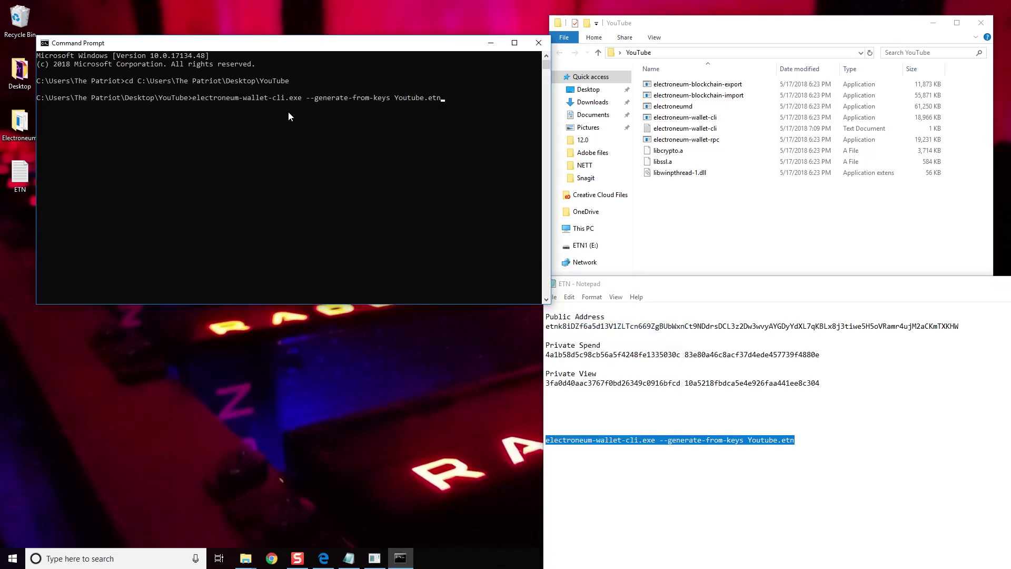
key("Return")
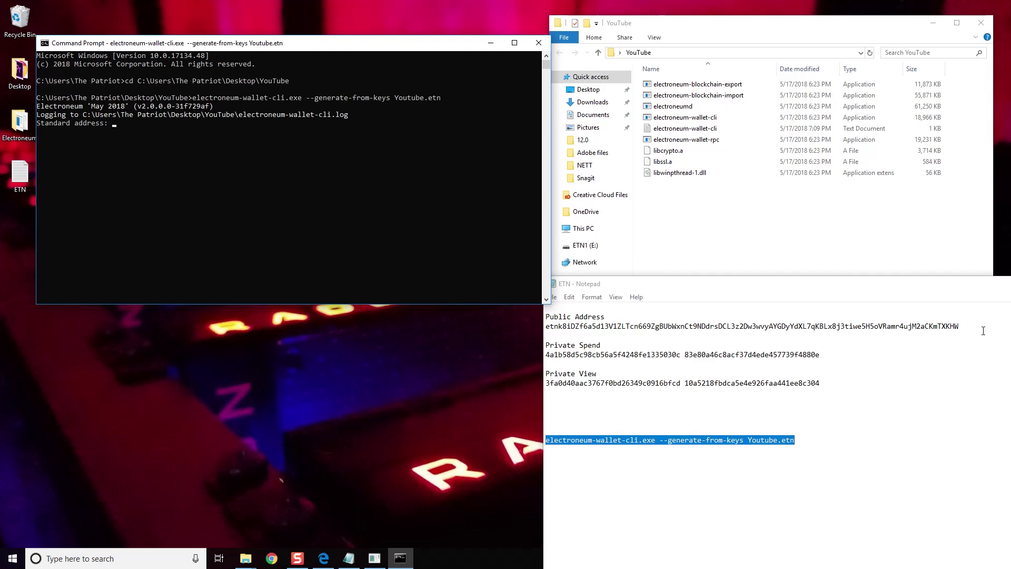
left_click_drag(960, 326, 549, 327)
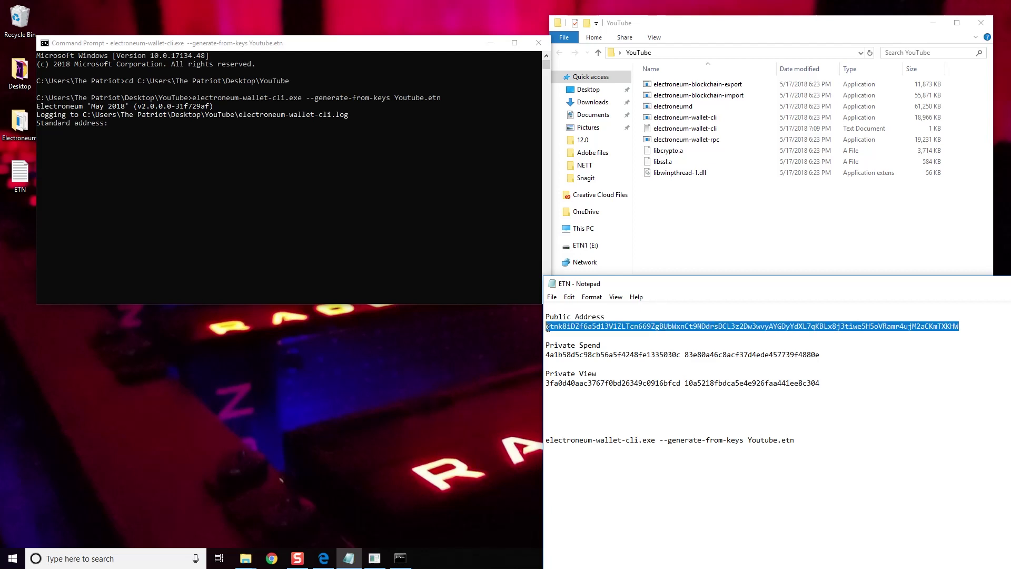
right_click(553, 325)
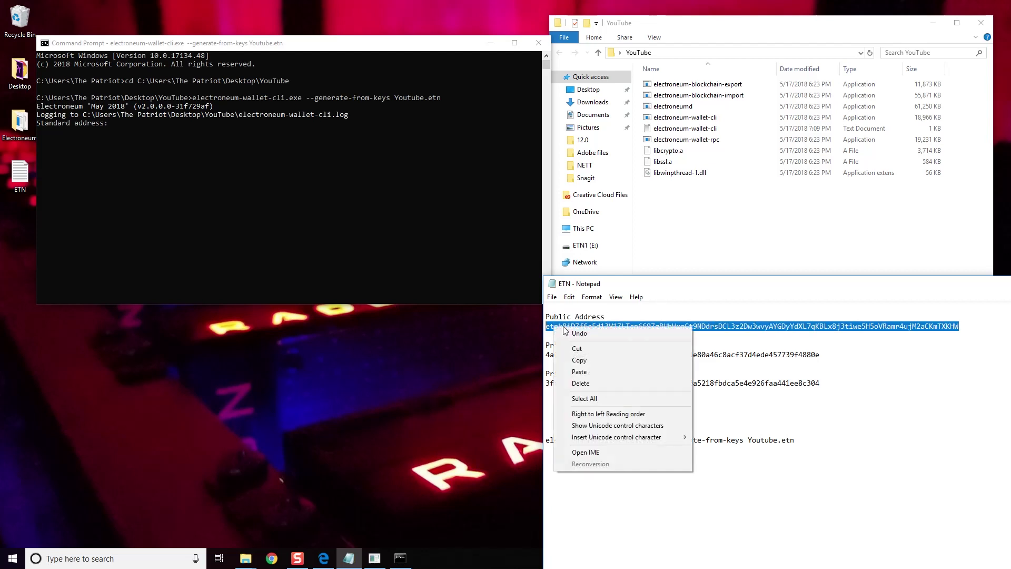
left_click(580, 361)
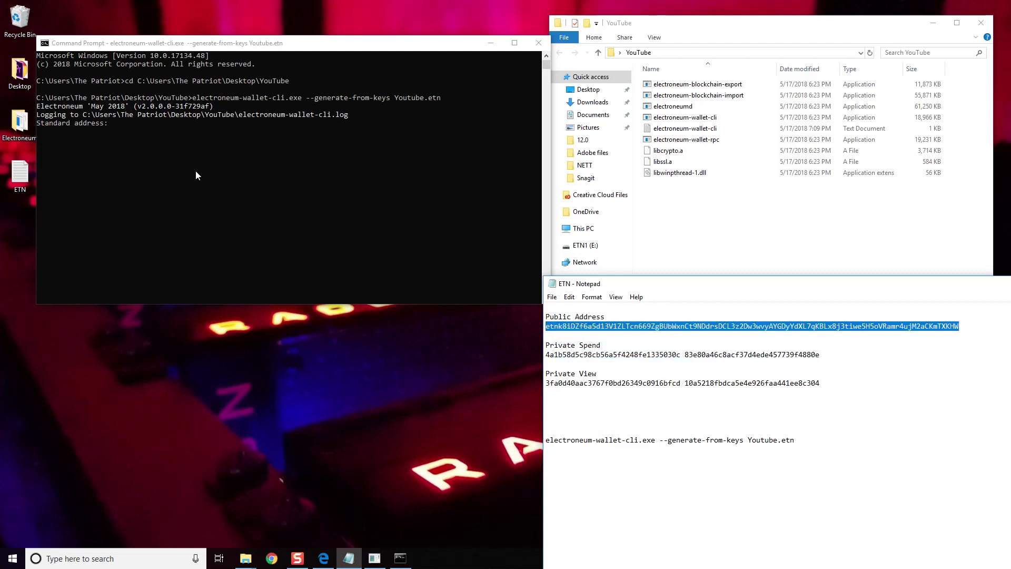
left_click(170, 137)
right_click(169, 137)
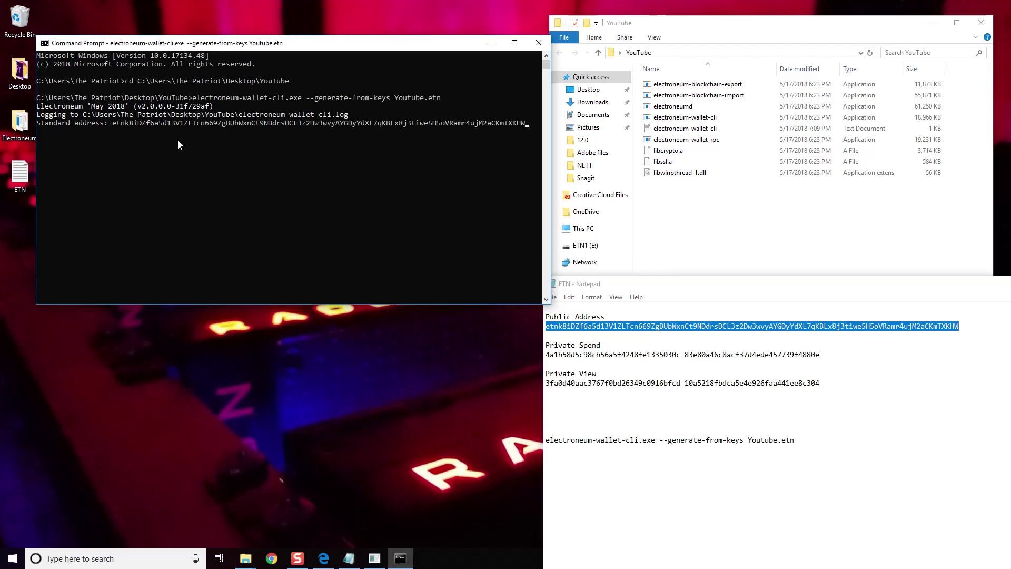
key("Return")
Step: Copy the private spend key from Notepad and paste it at the spend key prompt
left_click_drag(601, 346, 581, 349)
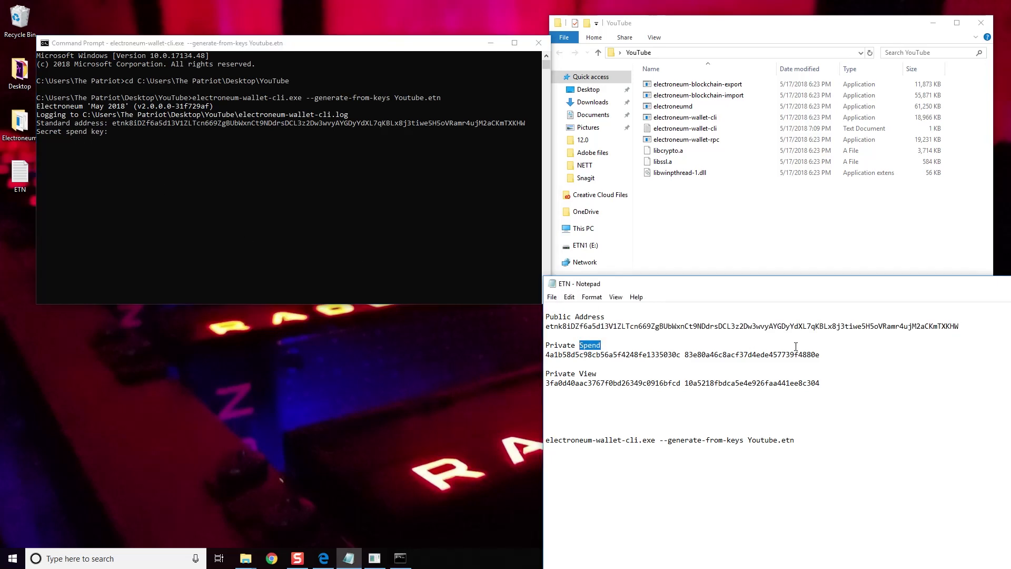
left_click_drag(820, 355, 620, 358)
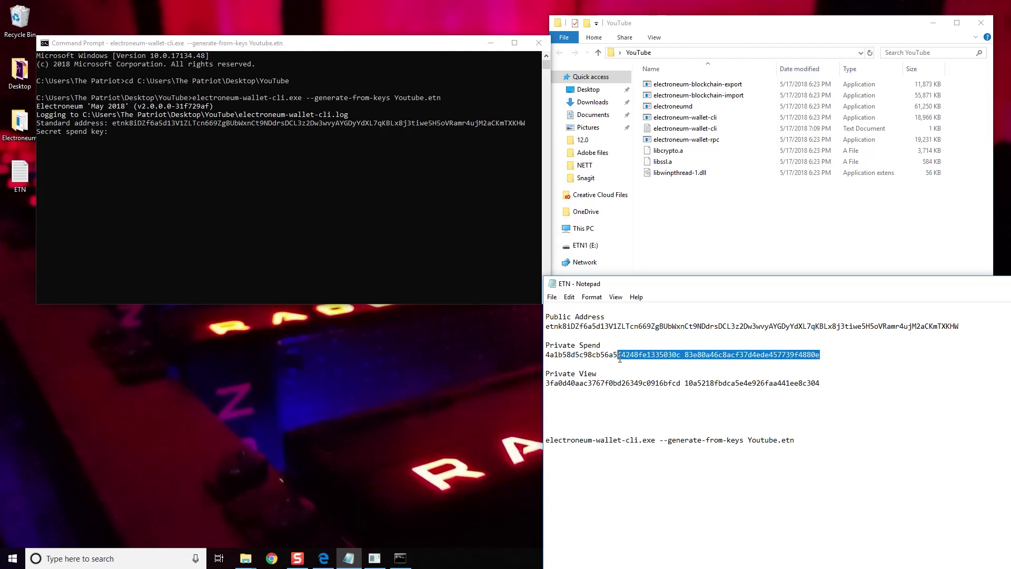
left_click_drag(821, 355, 547, 358)
right_click(559, 360)
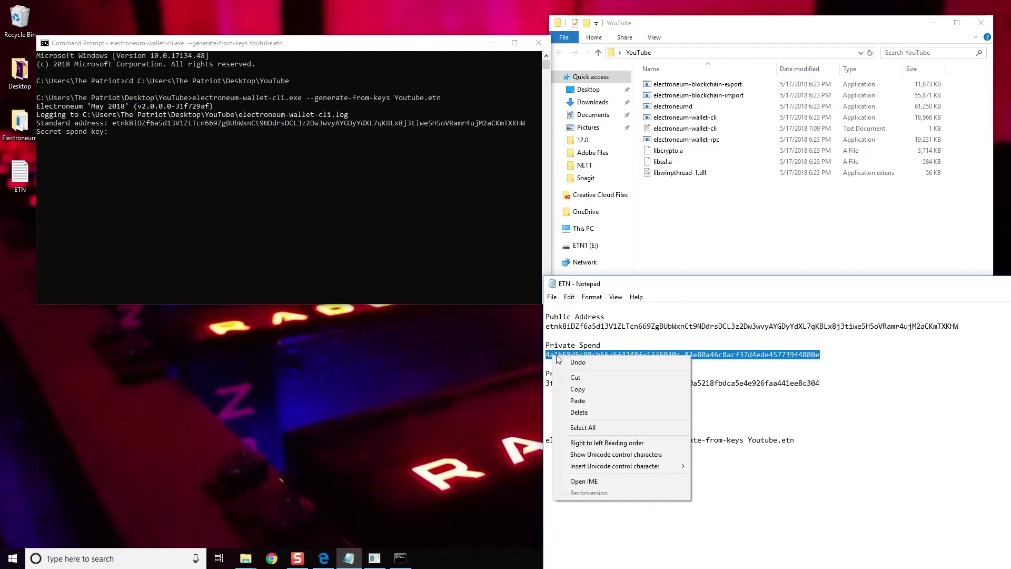
left_click(578, 389)
left_click(286, 163)
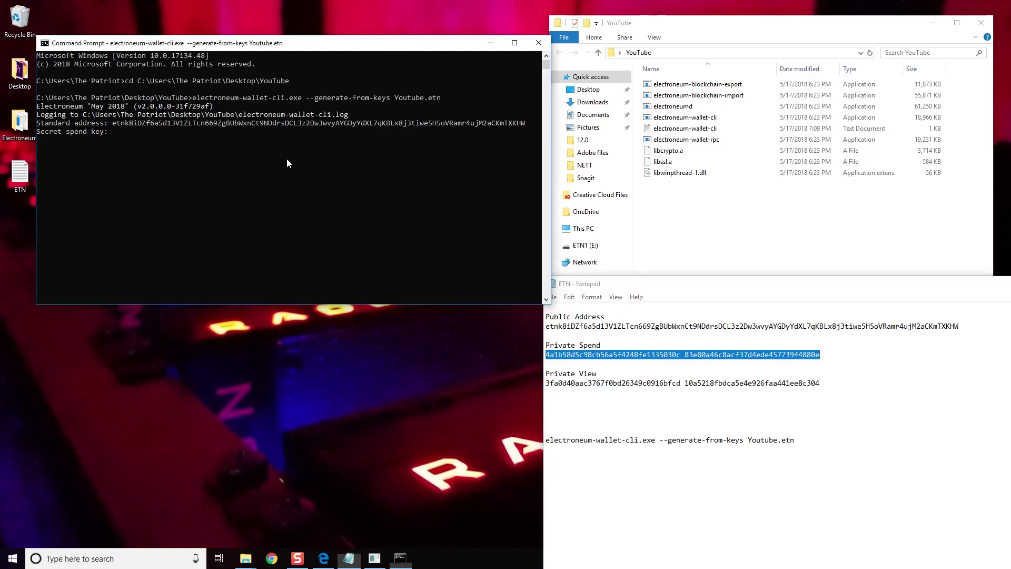
right_click(287, 159)
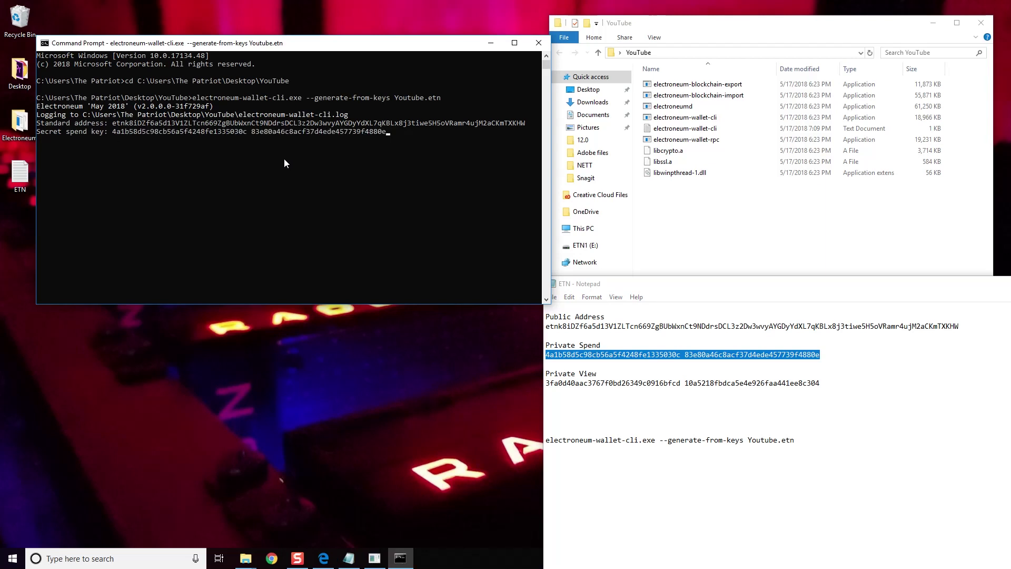
Step: Submit the spend key, then remove stray spaces from the spend and view keys in Notepad and save
key("Return")
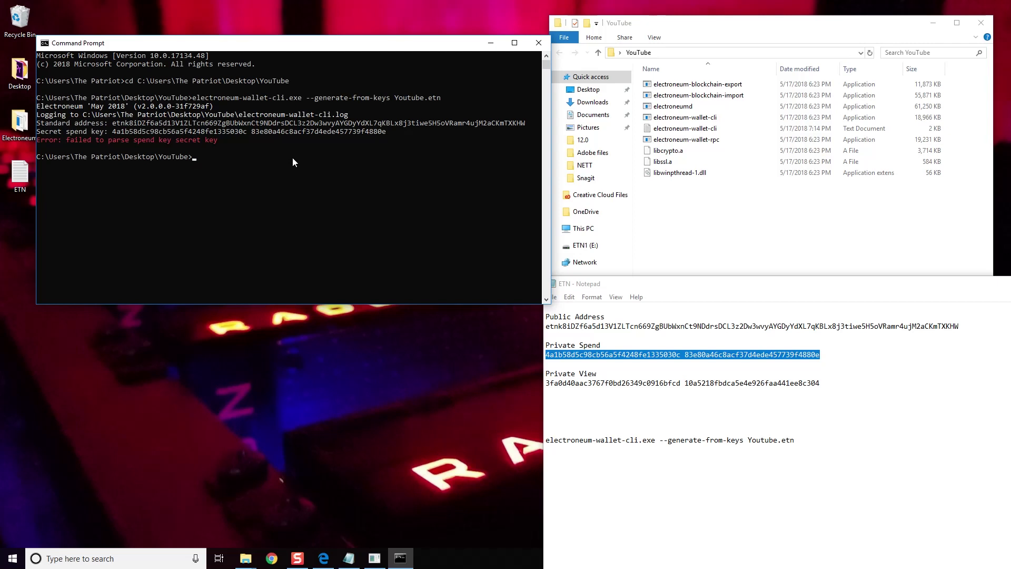
left_click(687, 355)
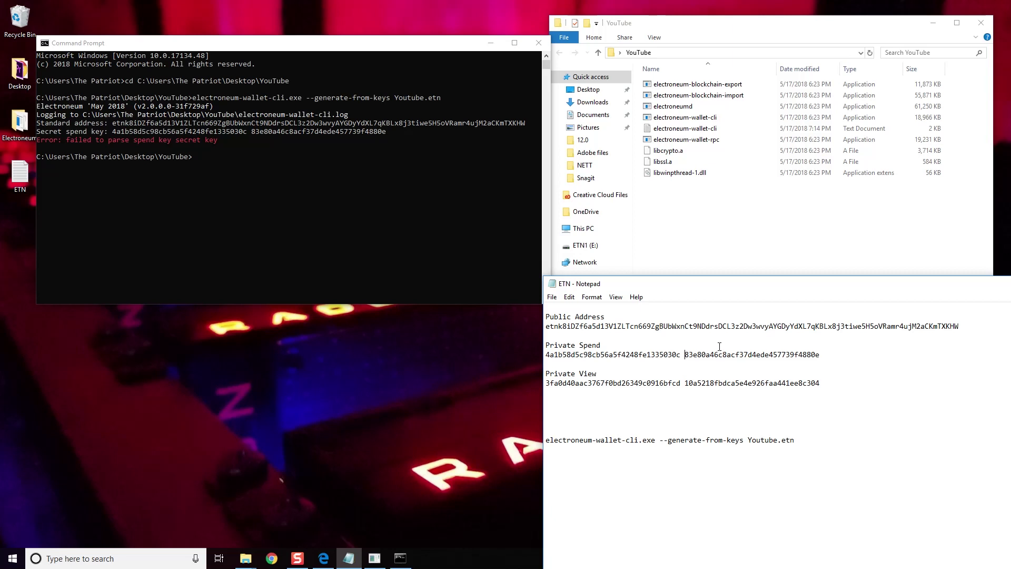
key("BackSpace")
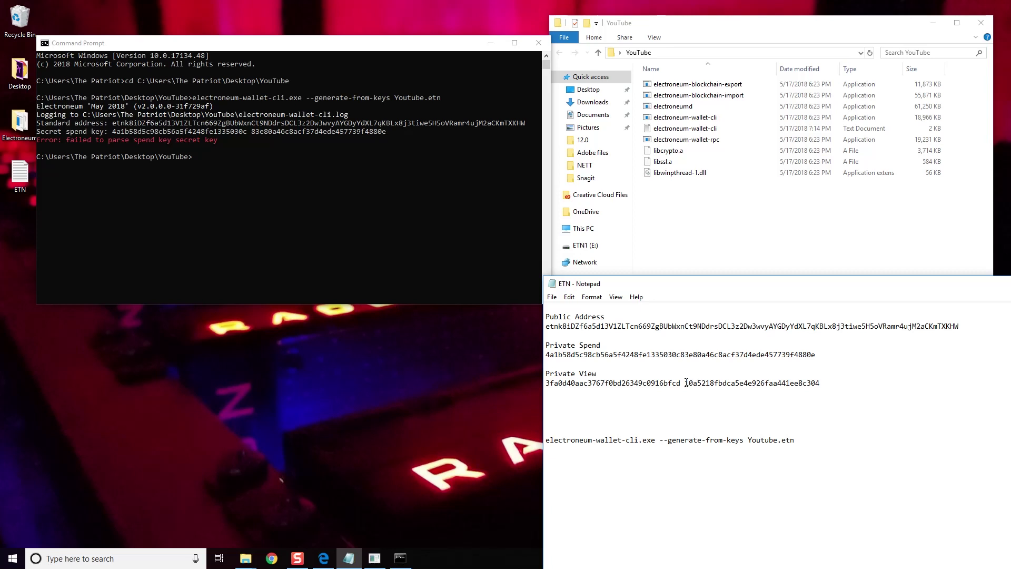
key("BackSpace")
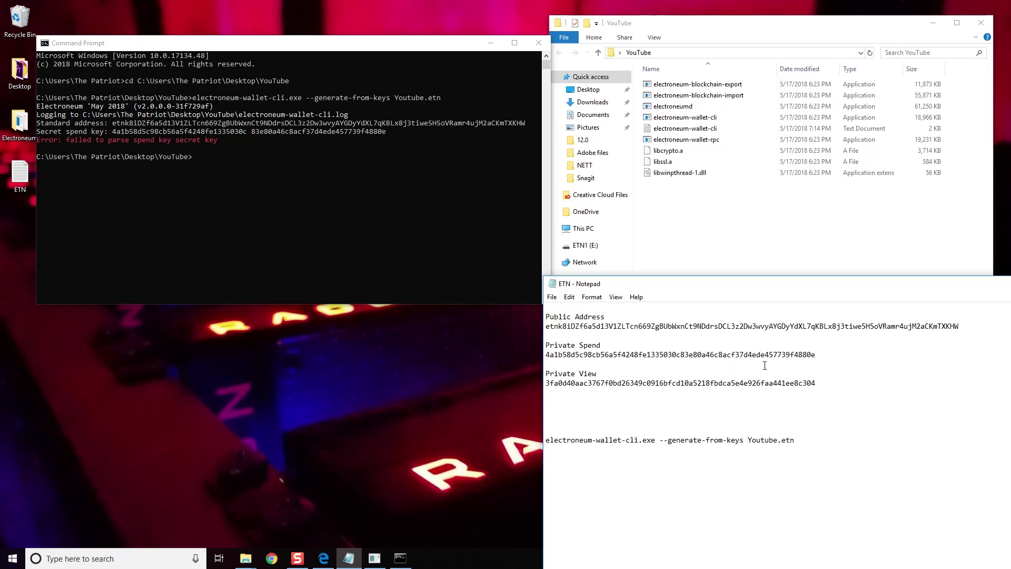
left_click(552, 297)
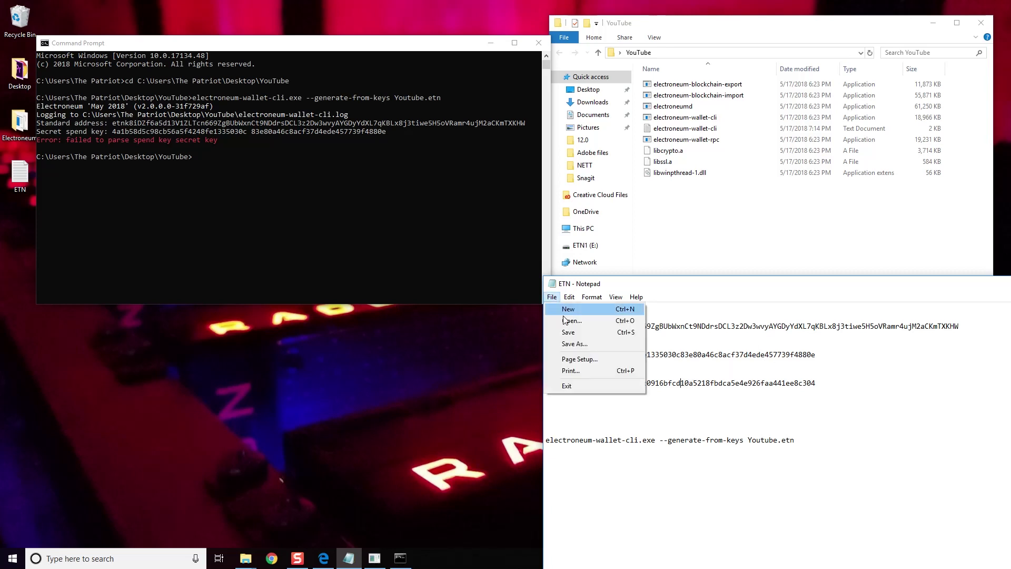
left_click(594, 331)
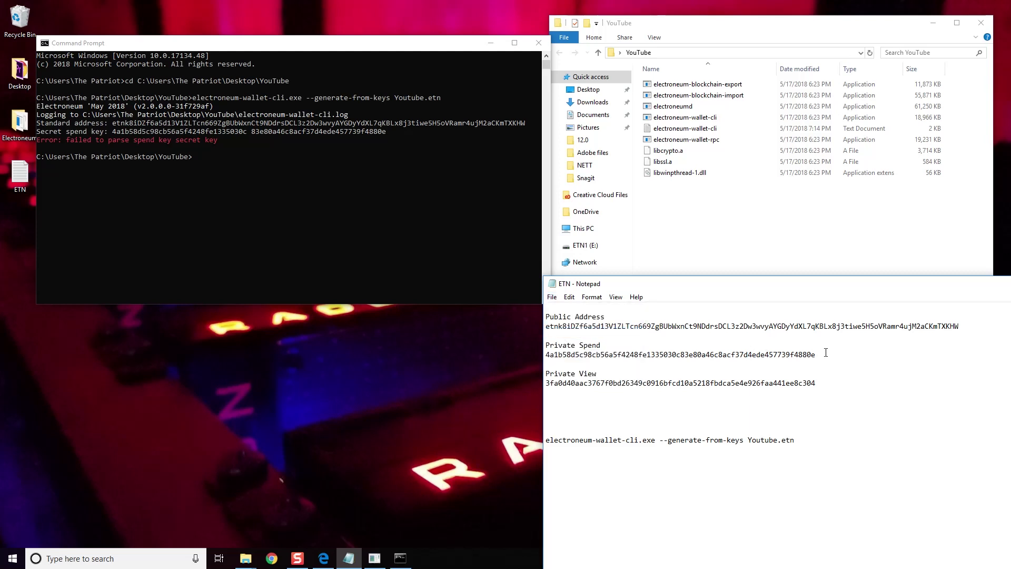
Step: Select the corrected Private Spend key in Notepad and return to the Command Prompt
left_click_drag(826, 353, 548, 356)
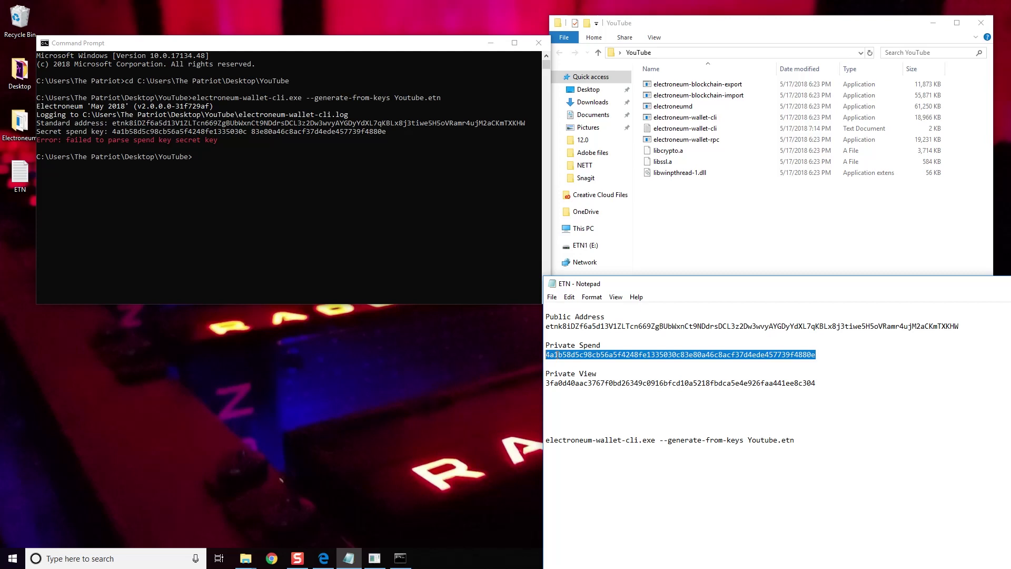
right_click(556, 355)
left_click(598, 338)
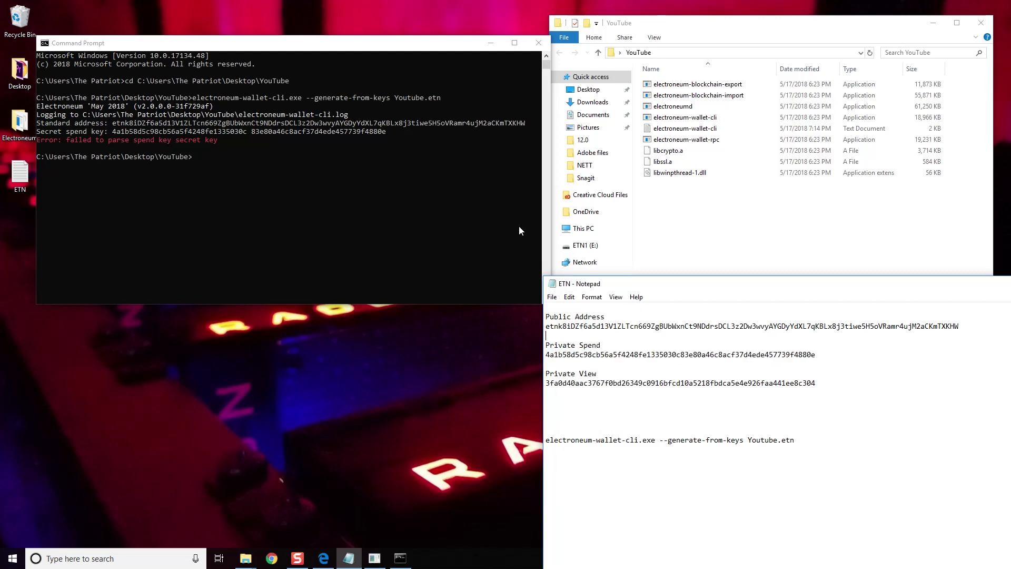
left_click(206, 142)
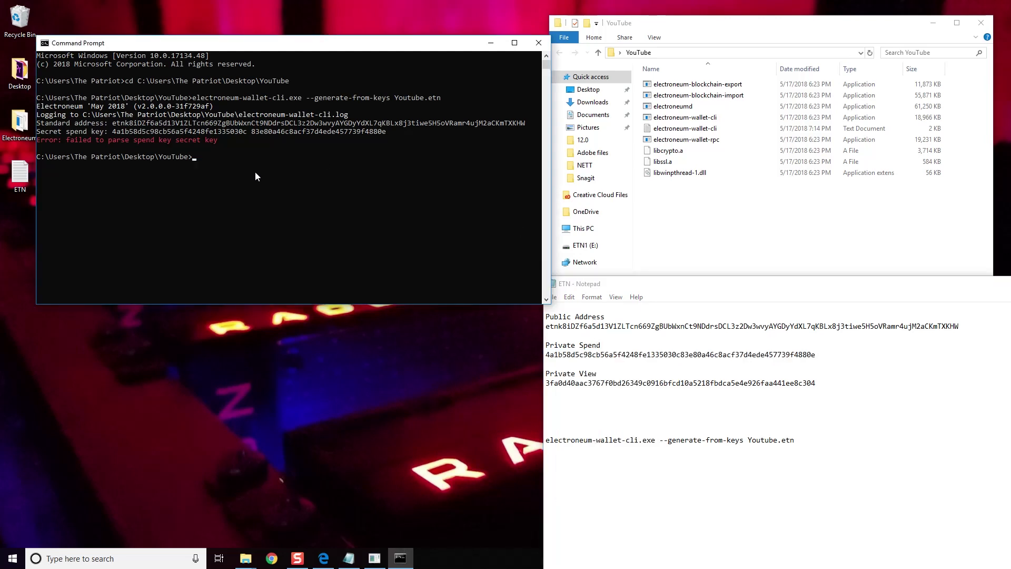
Step: Rerun the generate-from-keys command and supply the public address from the notes
key("Up")
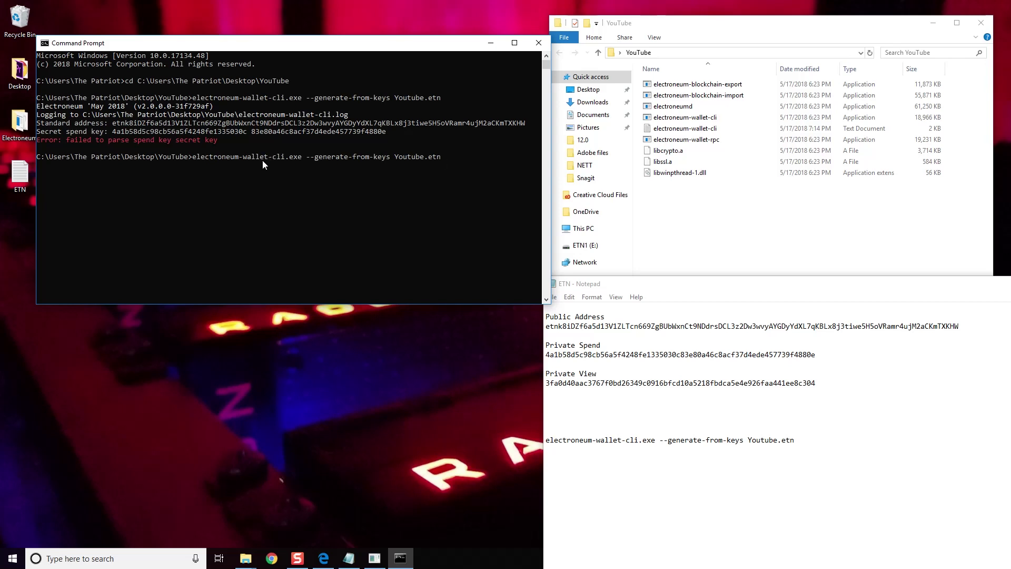
key("Return")
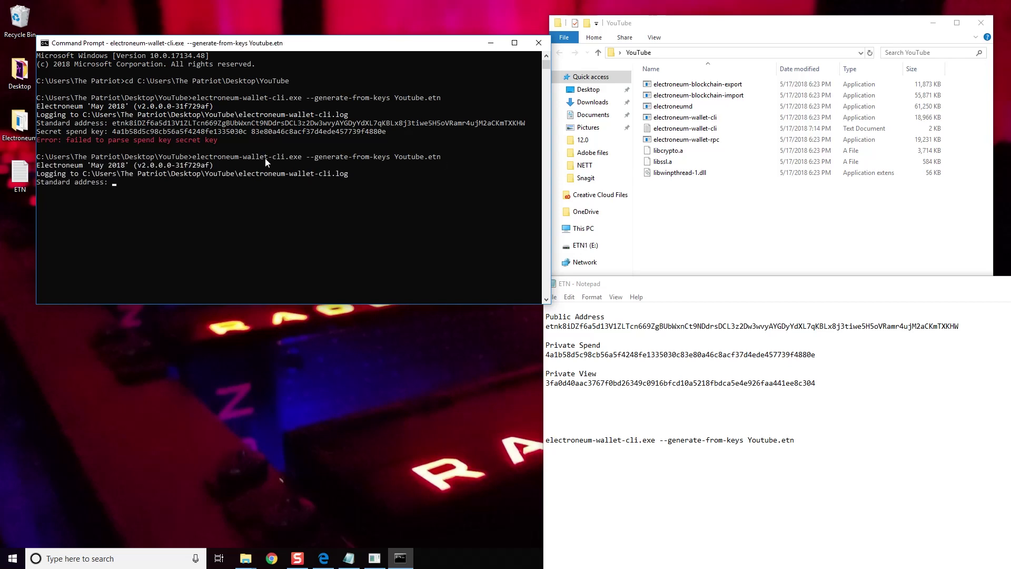
left_click(978, 326)
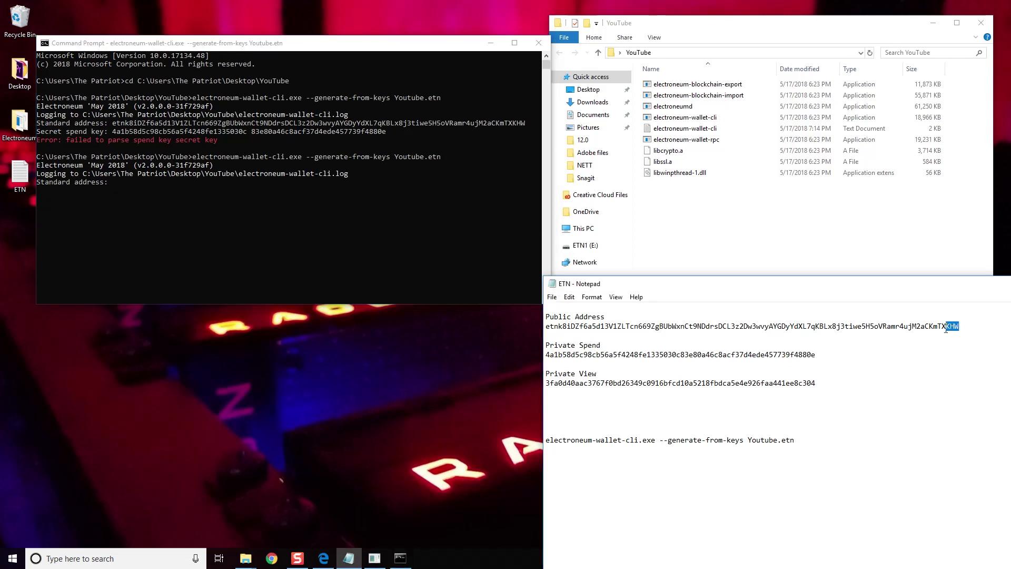
left_click_drag(978, 327, 545, 326)
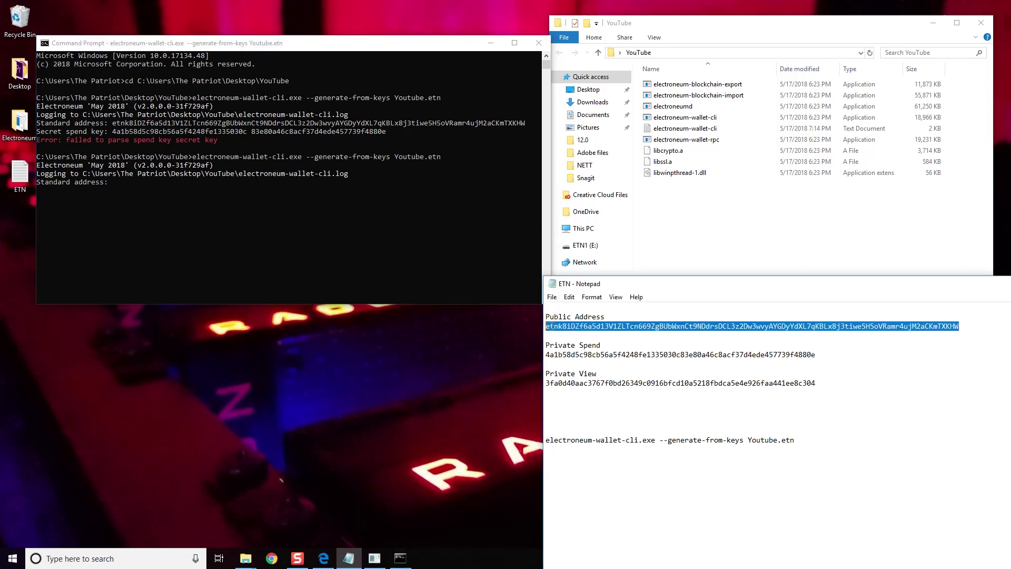
right_click(554, 327)
left_click(579, 361)
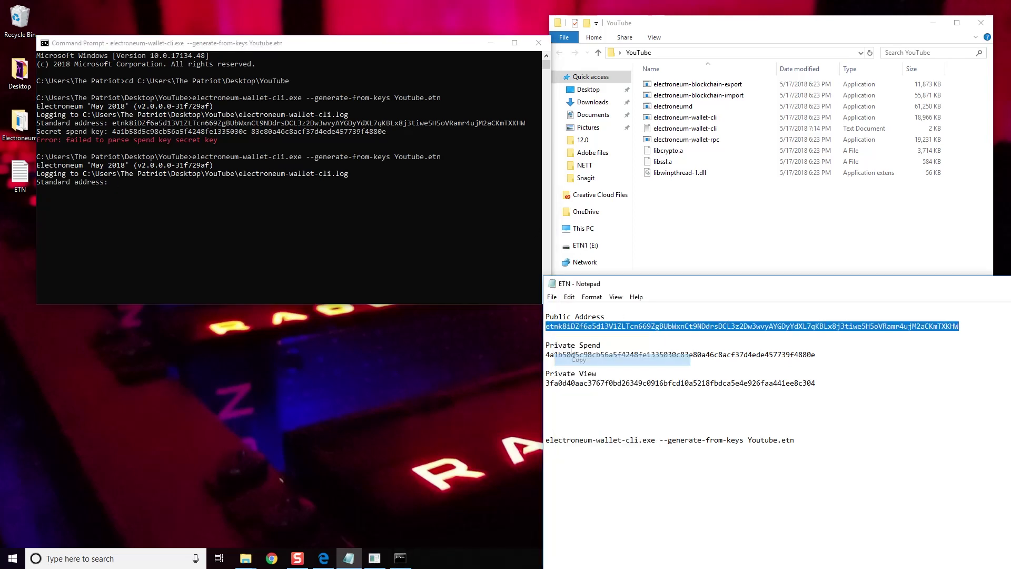
left_click(327, 219)
right_click(326, 219)
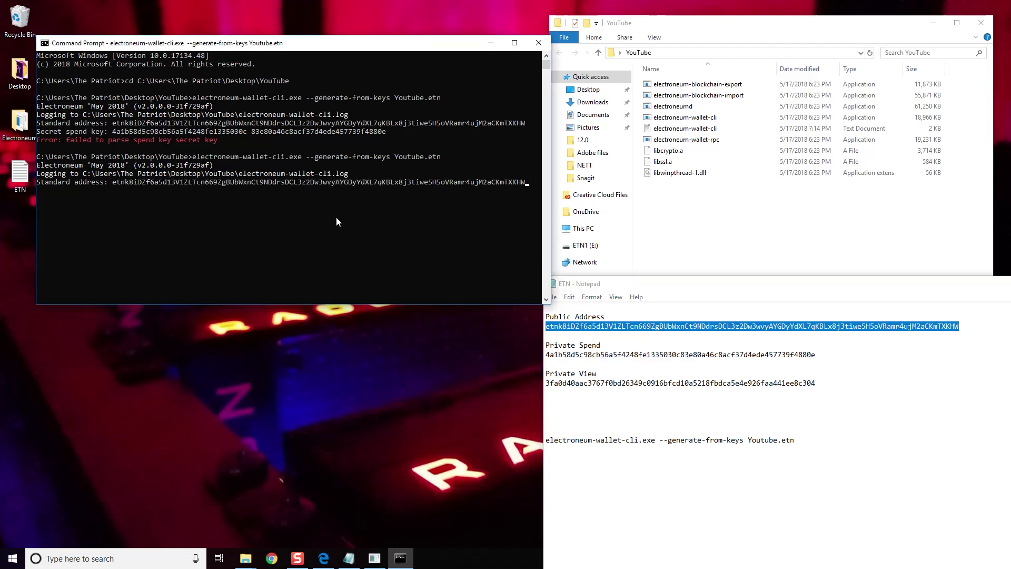
key("Return")
Step: Copy the Private Spend key from Notepad and submit it at the spend key prompt
left_click_drag(817, 356, 529, 355)
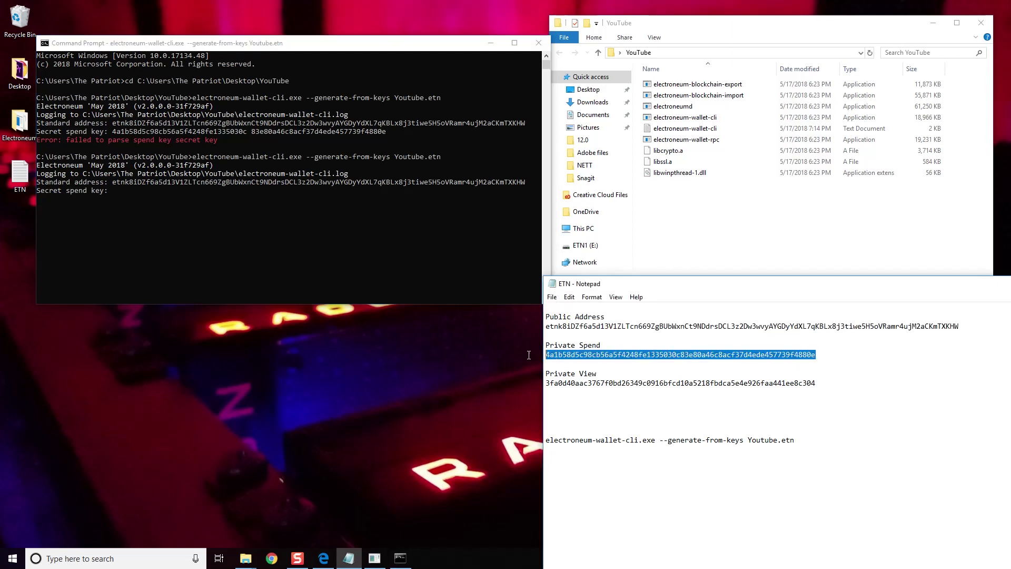
right_click(574, 357)
left_click(601, 391)
left_click(344, 251)
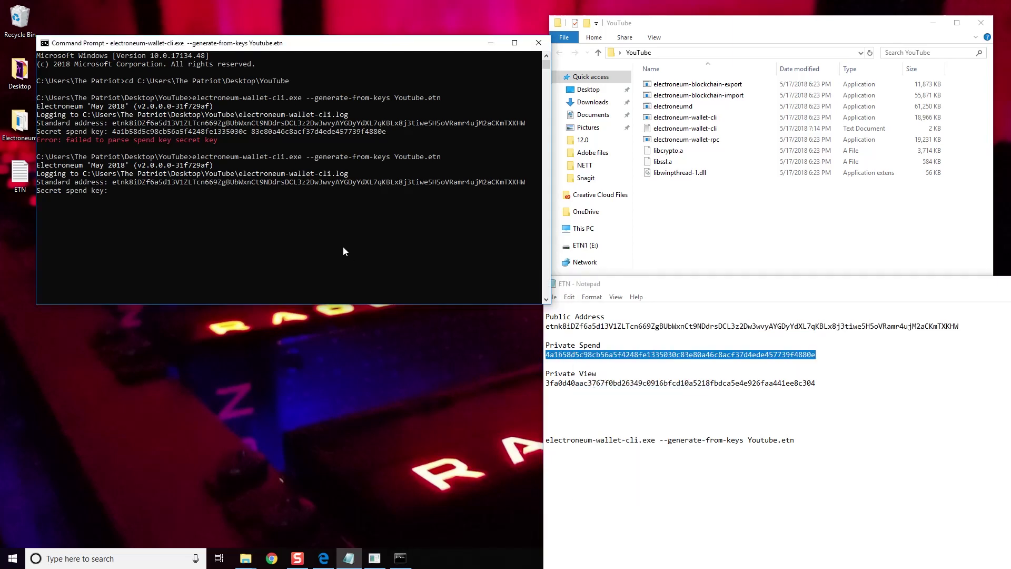
right_click(343, 247)
key("Return")
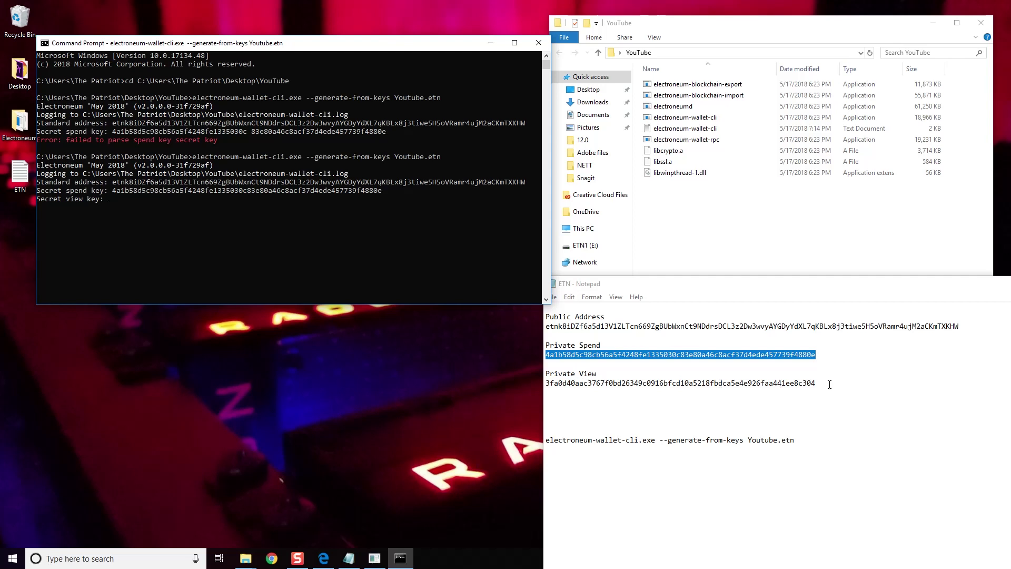
Step: Copy the Private View key from Notepad and submit it at the view key prompt
left_click_drag(816, 383, 546, 383)
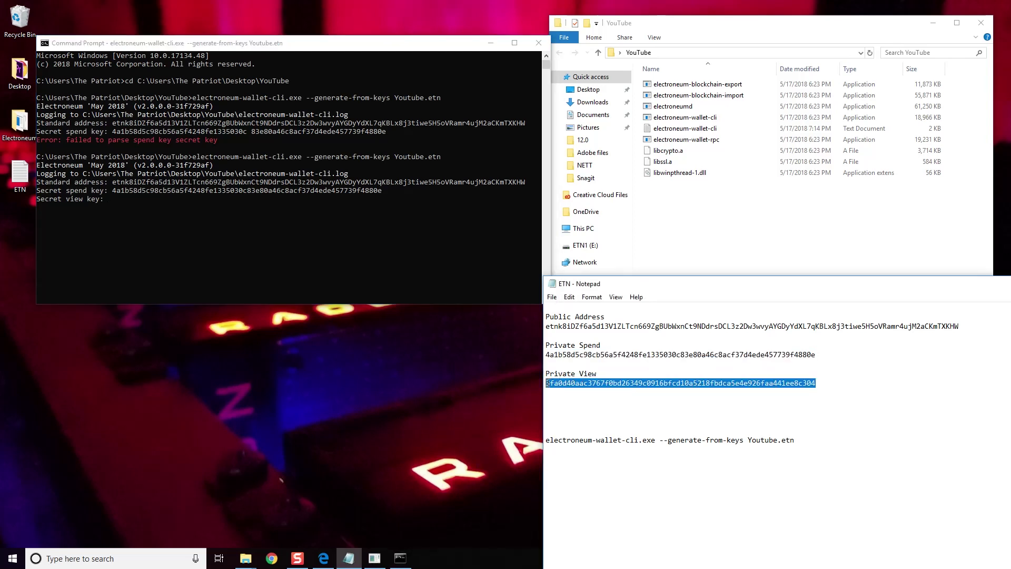
right_click(551, 382)
left_click(574, 416)
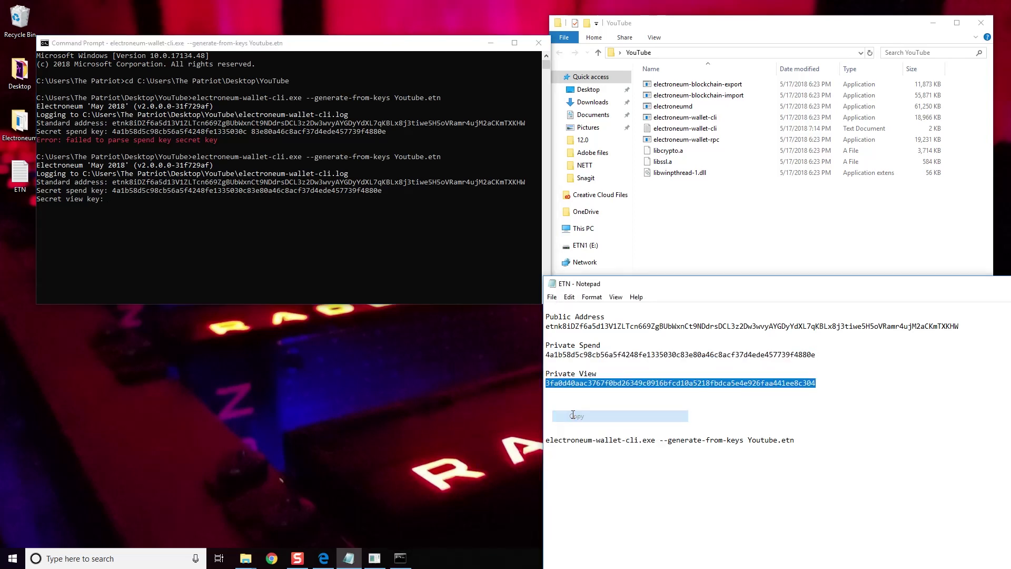
left_click(216, 221)
right_click(216, 220)
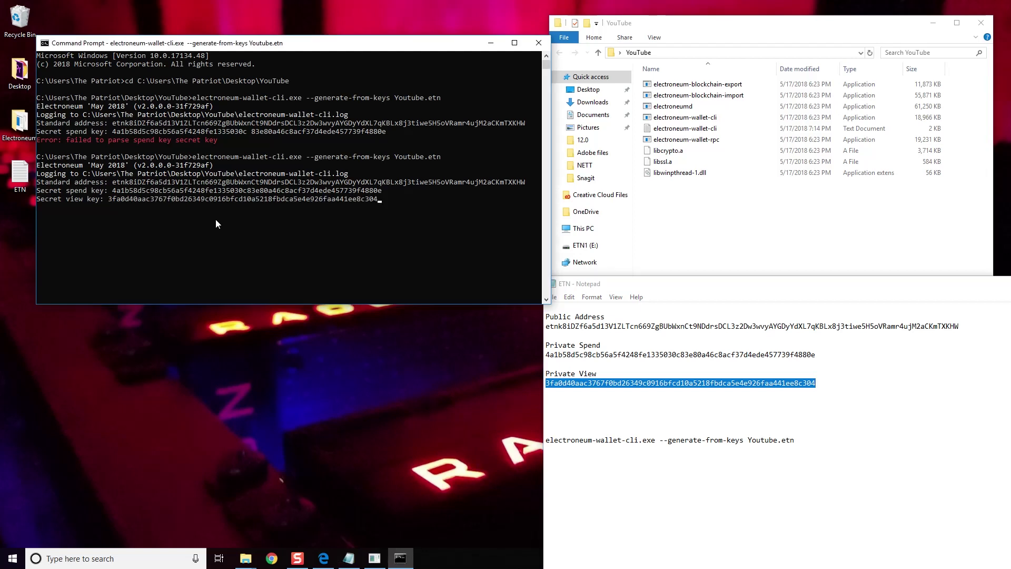
key("Return")
Step: Enter the new wallet password and confirm it to generate the Youtube.etn wallet
type("***********")
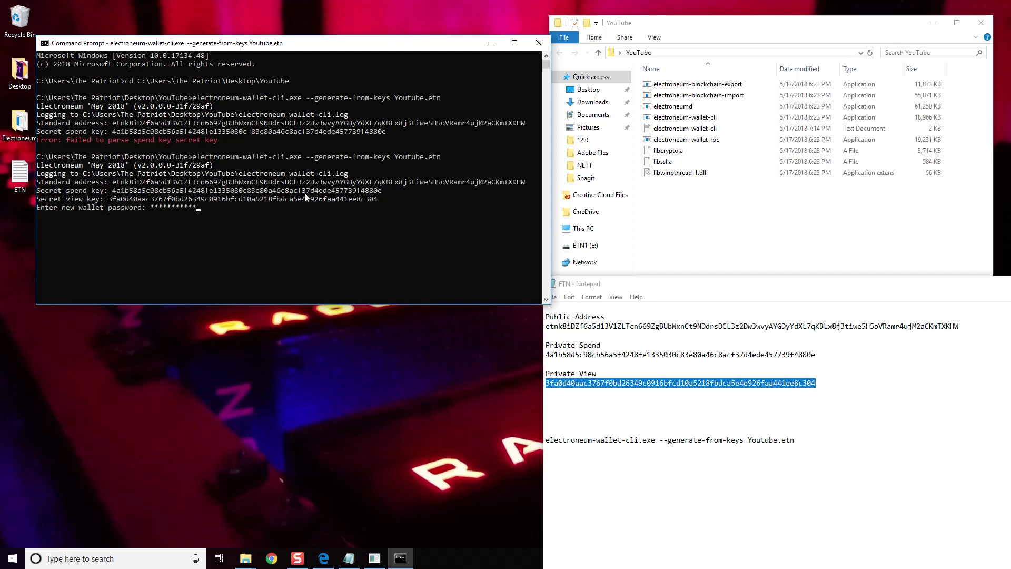
key("Return")
type("**********")
key("Return")
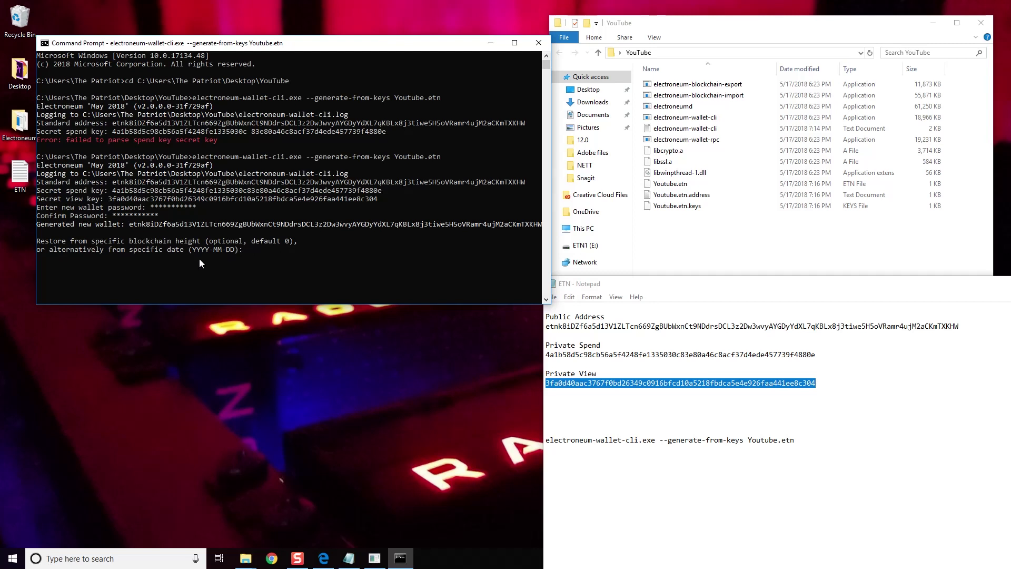
Step: Accept the default restore height to start the refresh, and select the three new Youtube.etn files in Explorer
key("Return")
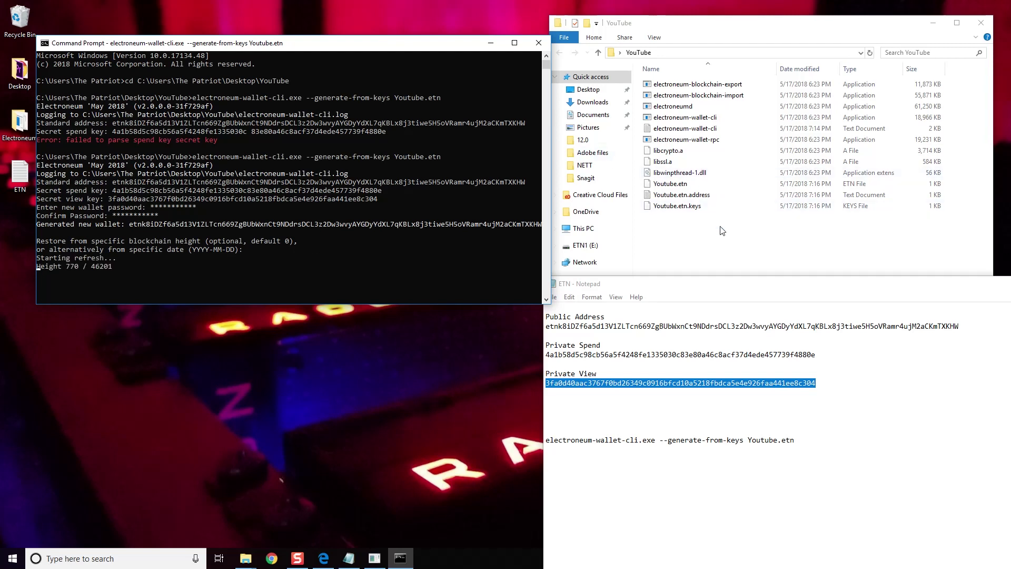
left_click_drag(701, 226, 671, 179)
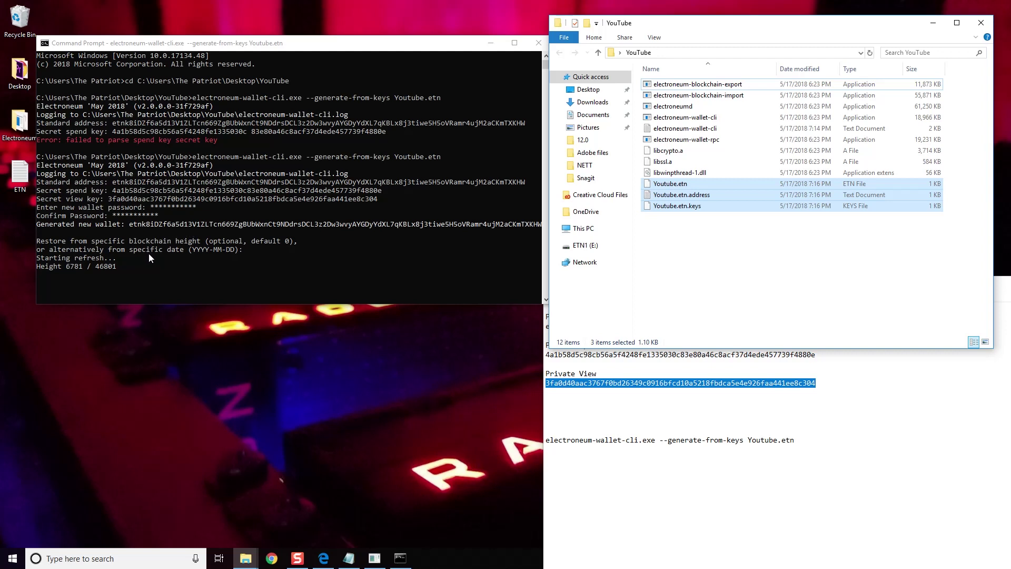
left_click(489, 45)
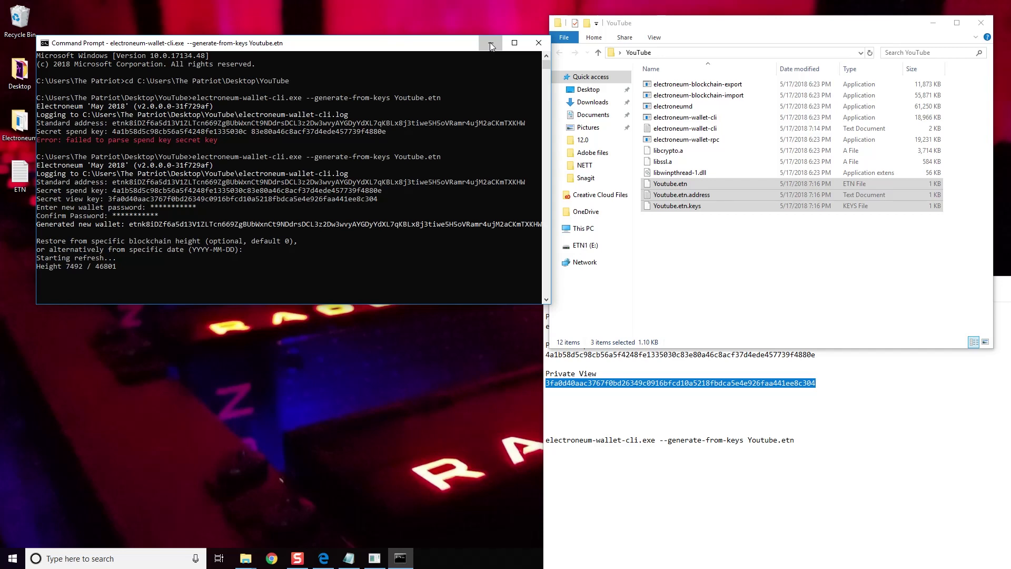
Step: Minimize the console, shift Explorer left, and copy the six files including electroneumd and electroneum-wallet-cli
left_click(490, 43)
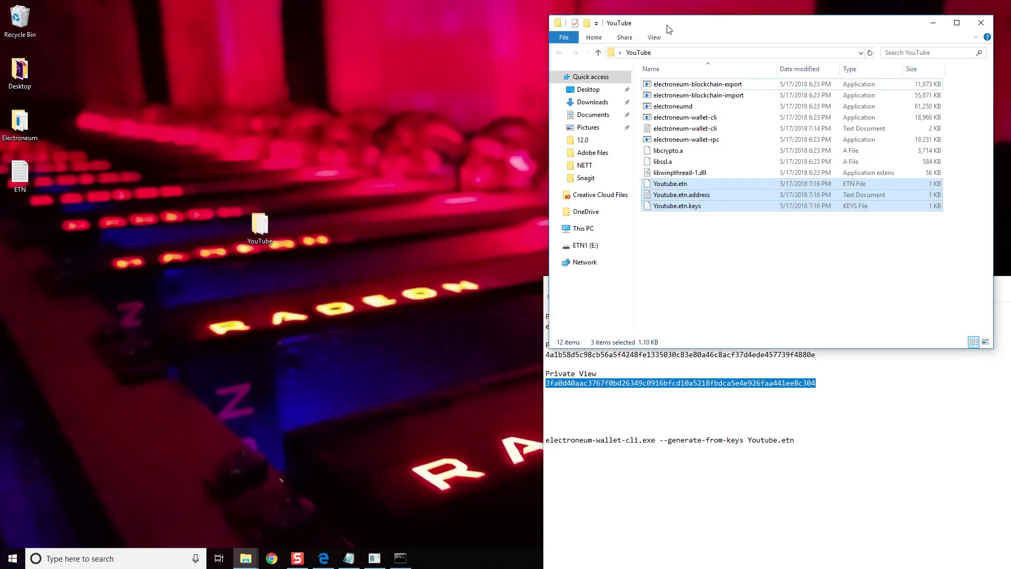
left_click_drag(668, 29, 206, 39)
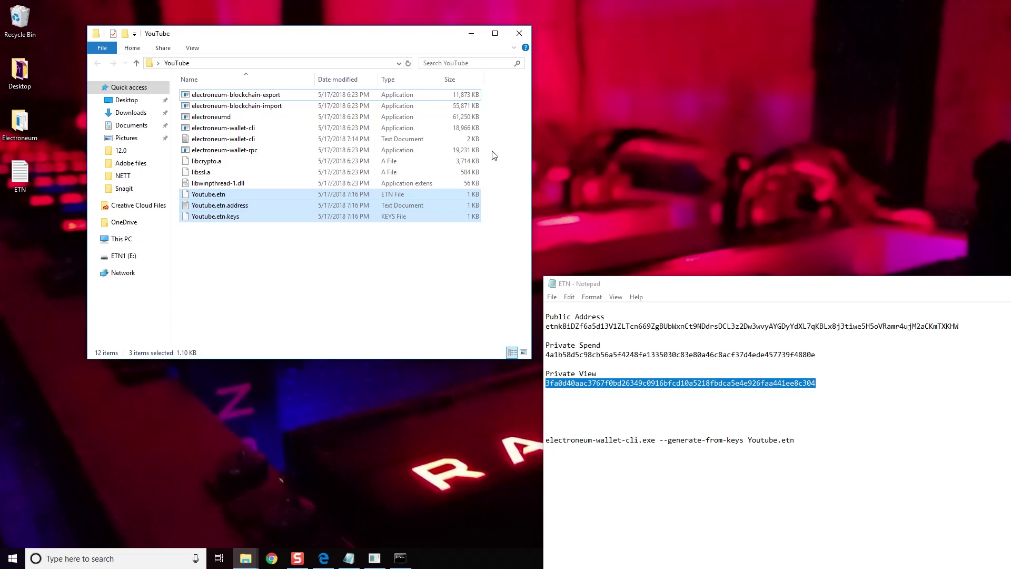
left_click_drag(492, 152, 266, 94)
right_click(265, 95)
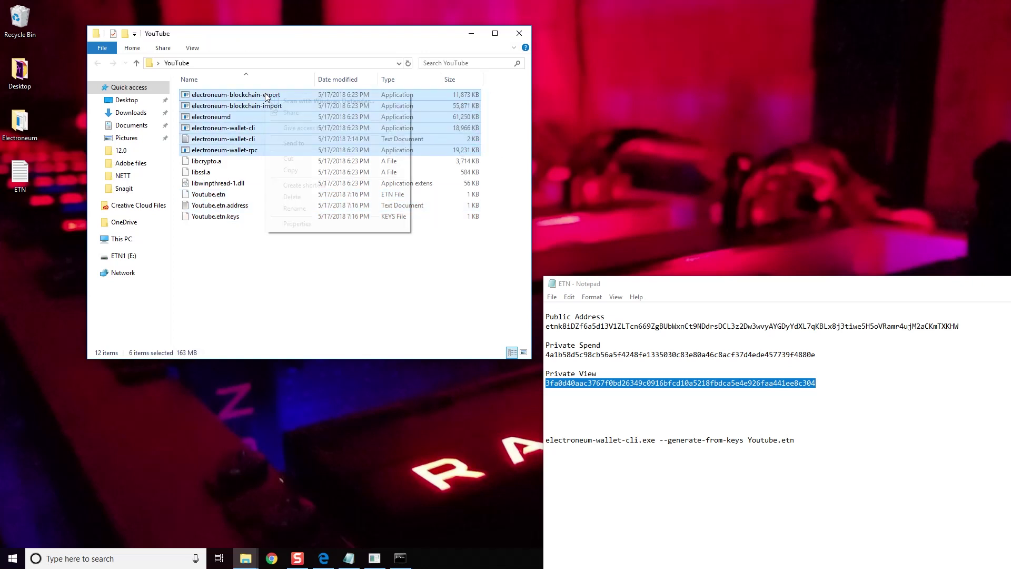
left_click(299, 169)
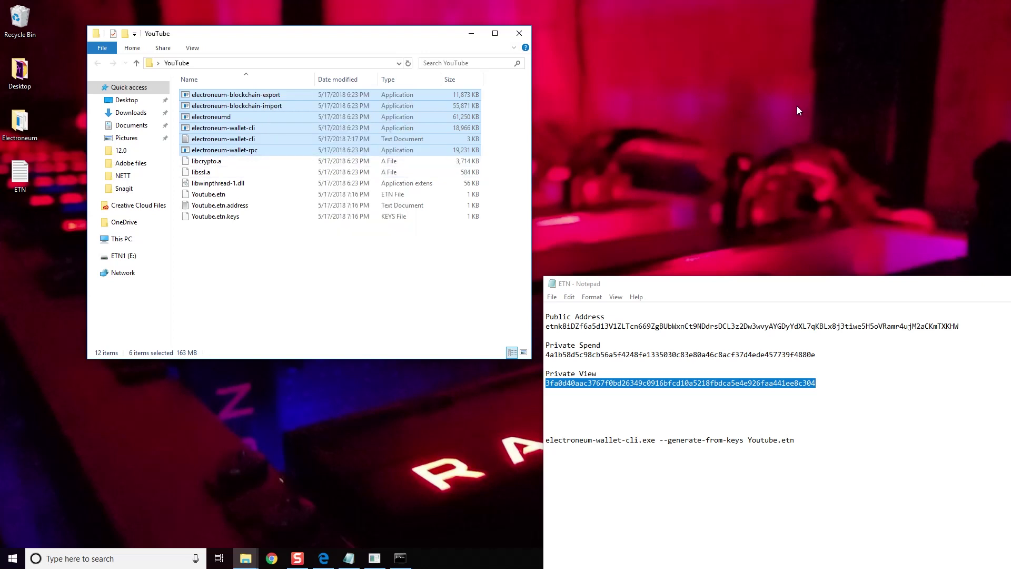